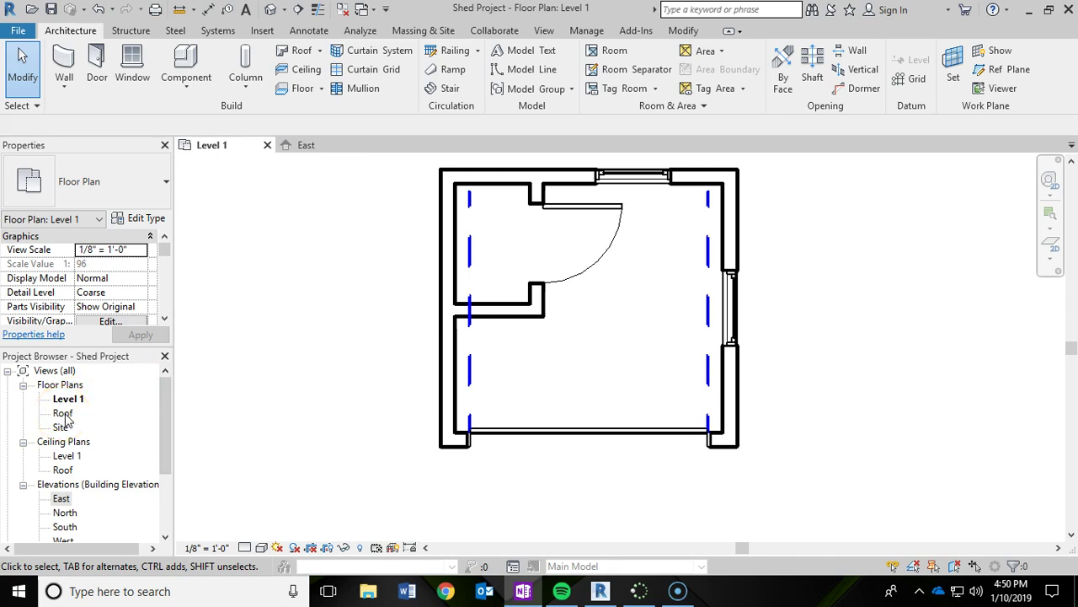
# Open the Roof floor plan and start a footprint roof using the Wood Rafter 8" - Asphalt Shingle - Insulated type
pyautogui.doubleClick(63, 413)
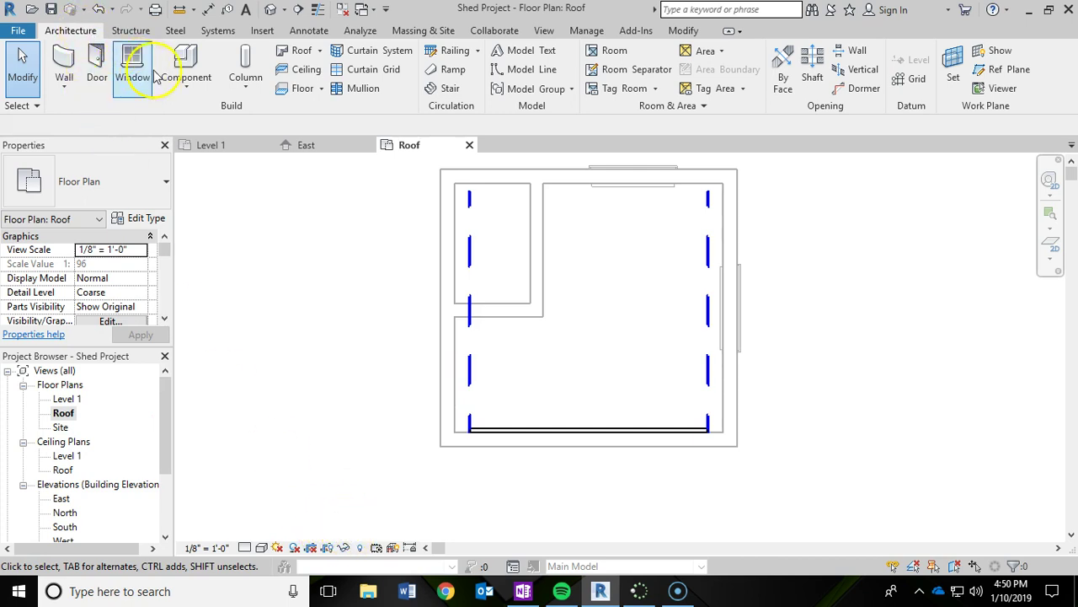
pyautogui.click(298, 54)
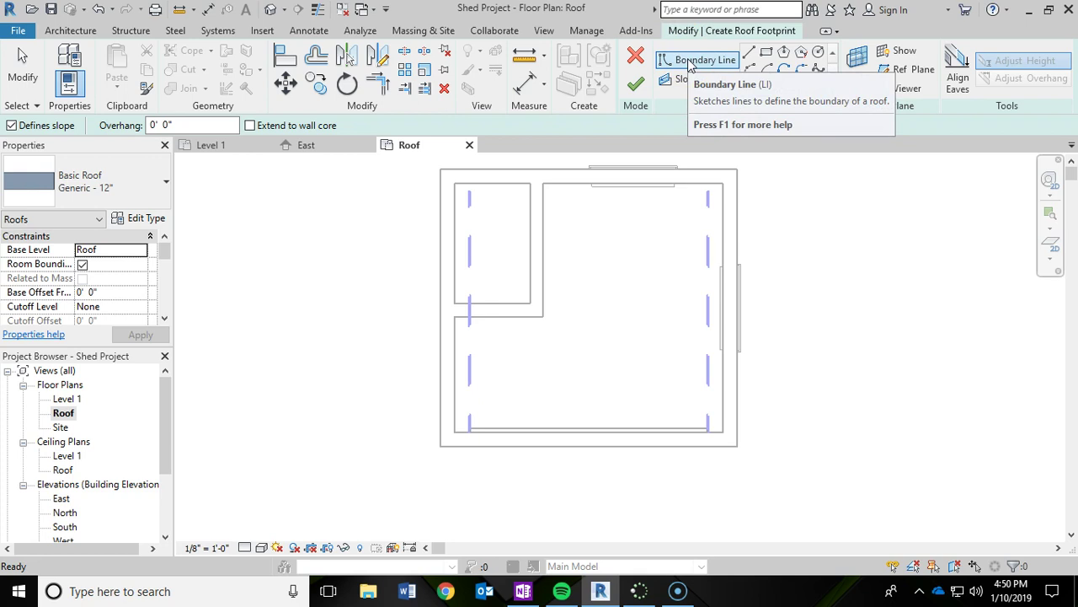
pyautogui.click(126, 183)
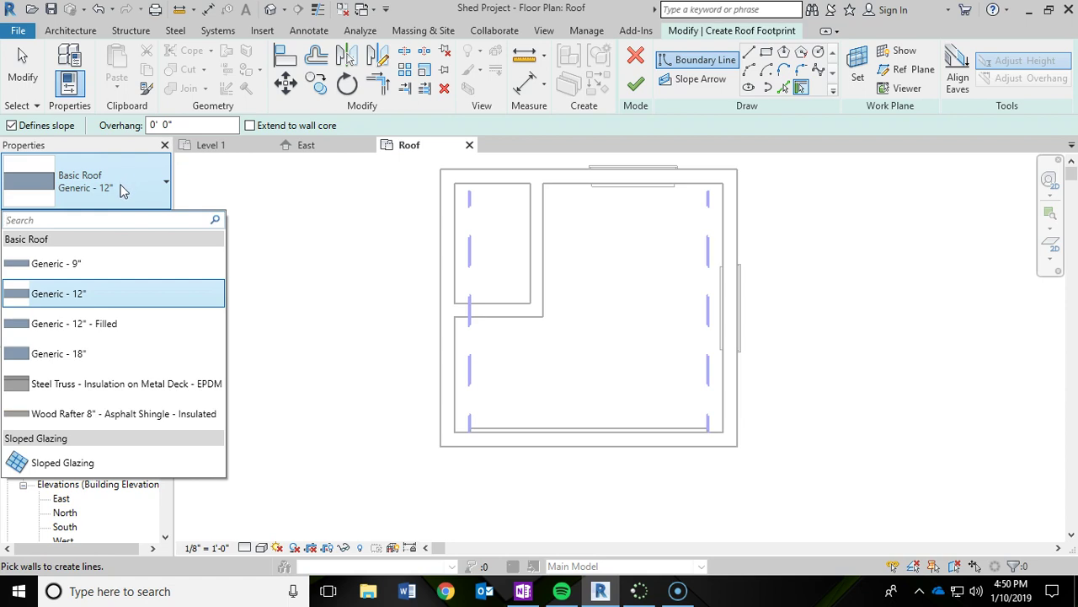
pyautogui.click(115, 414)
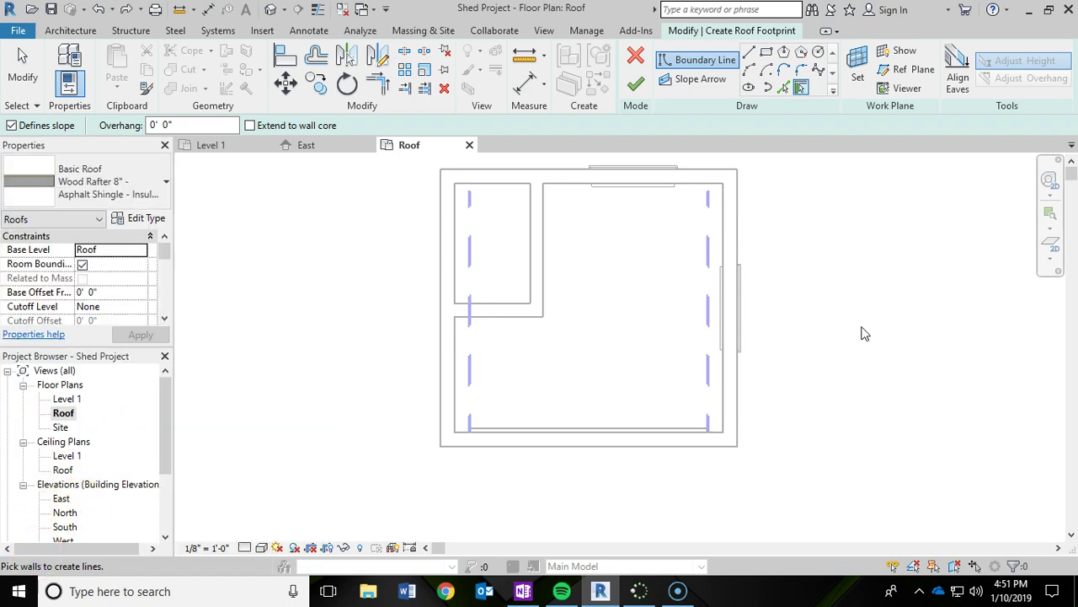
# Create the roof boundary by picking the four exterior walls of the shed, and finish the roof
pyautogui.click(852, 264)
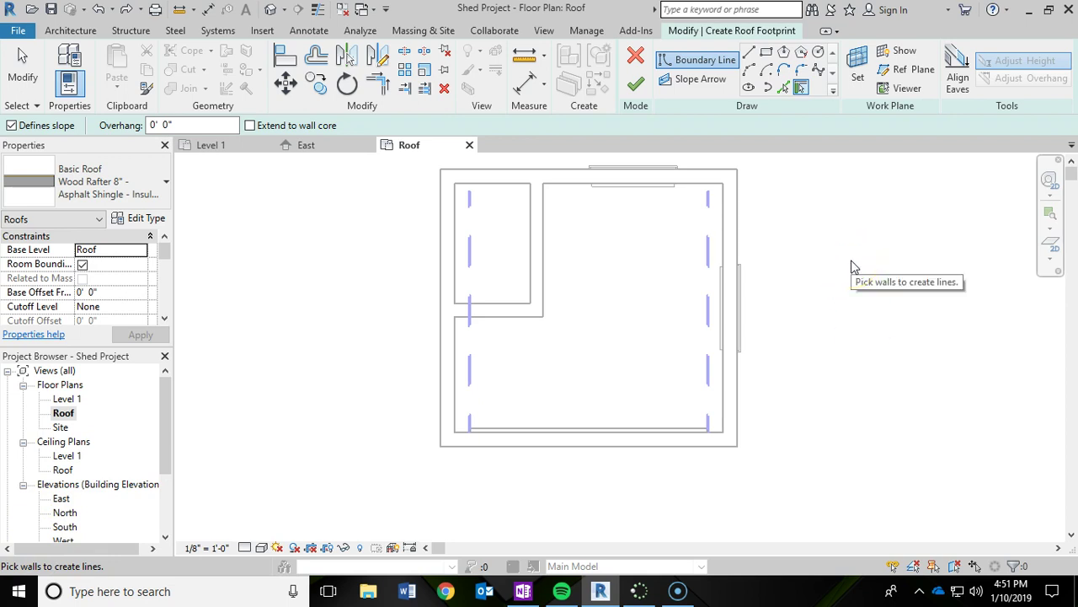
pyautogui.click(689, 174)
pyautogui.click(738, 230)
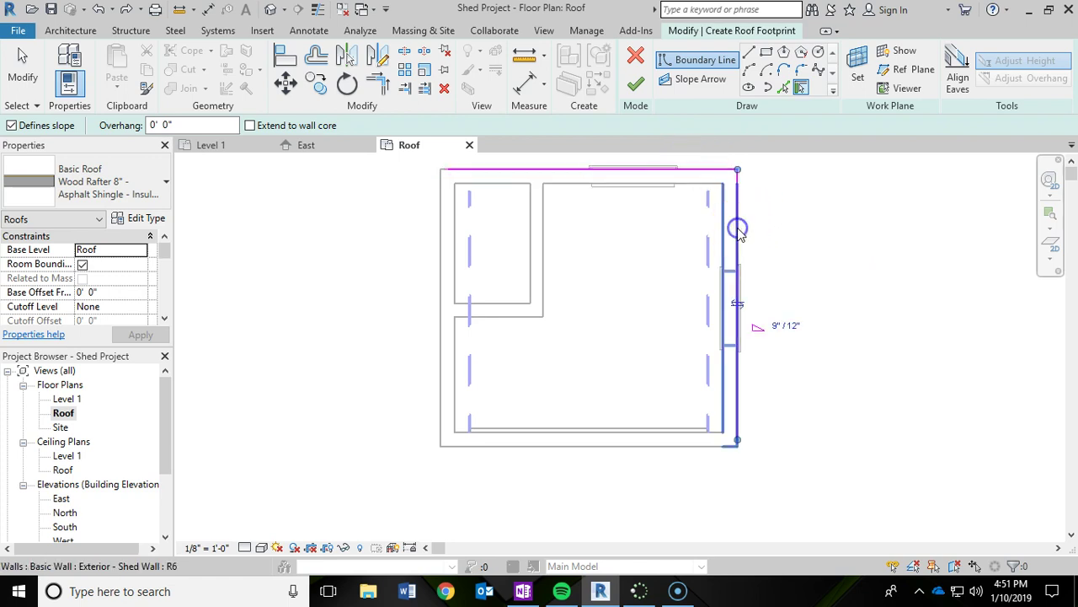
pyautogui.click(581, 445)
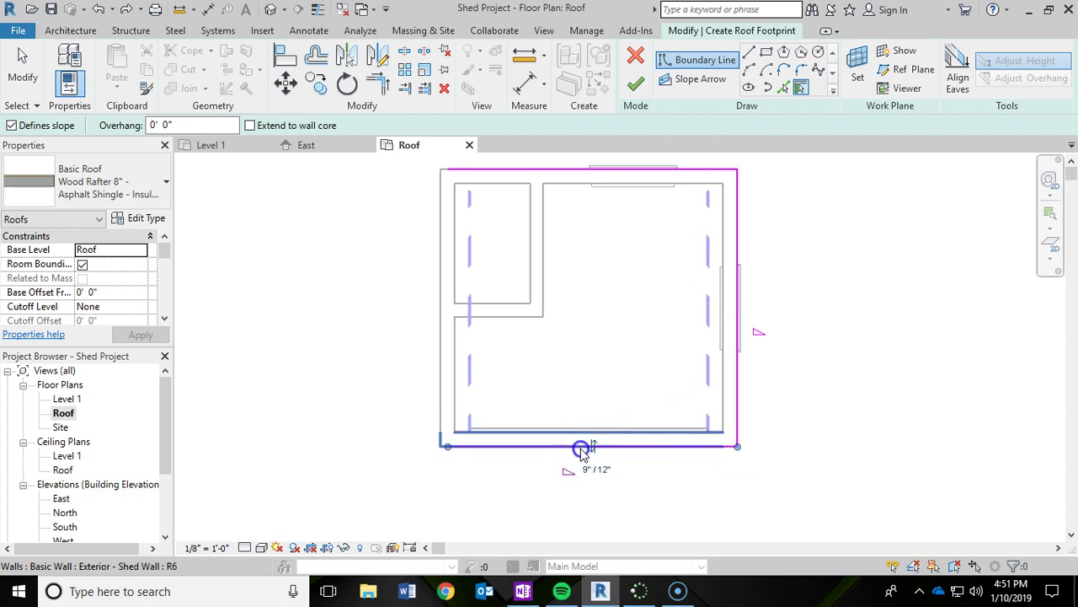
pyautogui.click(439, 364)
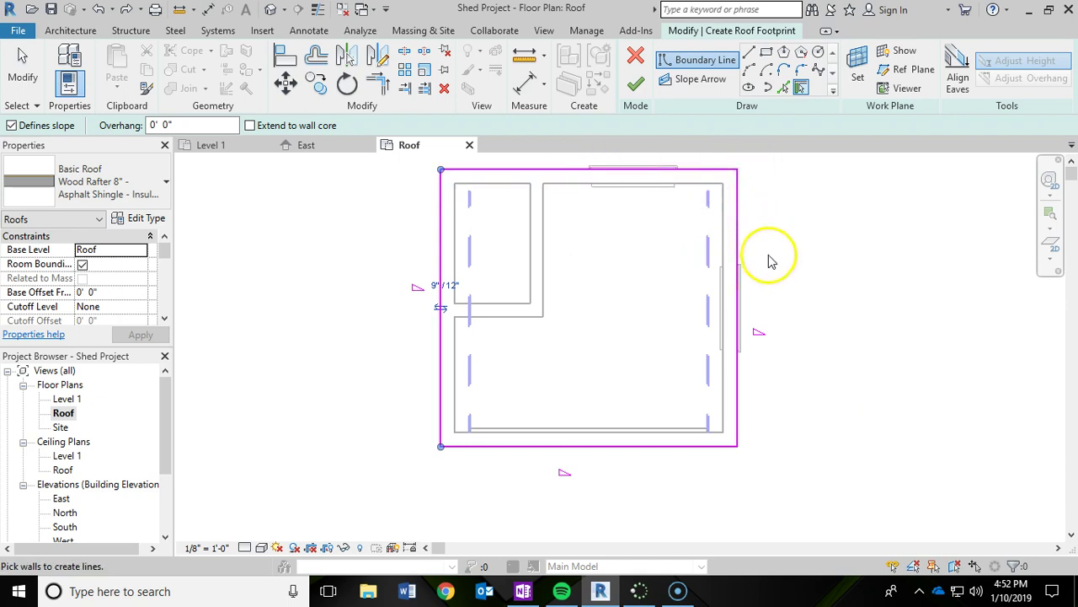
pyautogui.click(559, 175)
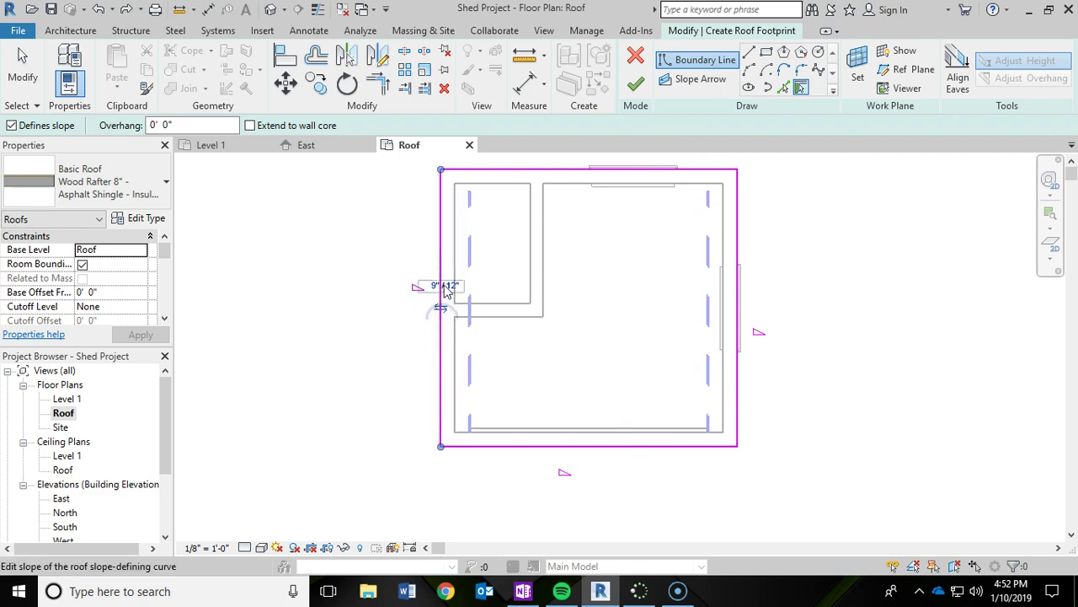
pyautogui.moveTo(450, 409); pyautogui.dragTo(481, 450)
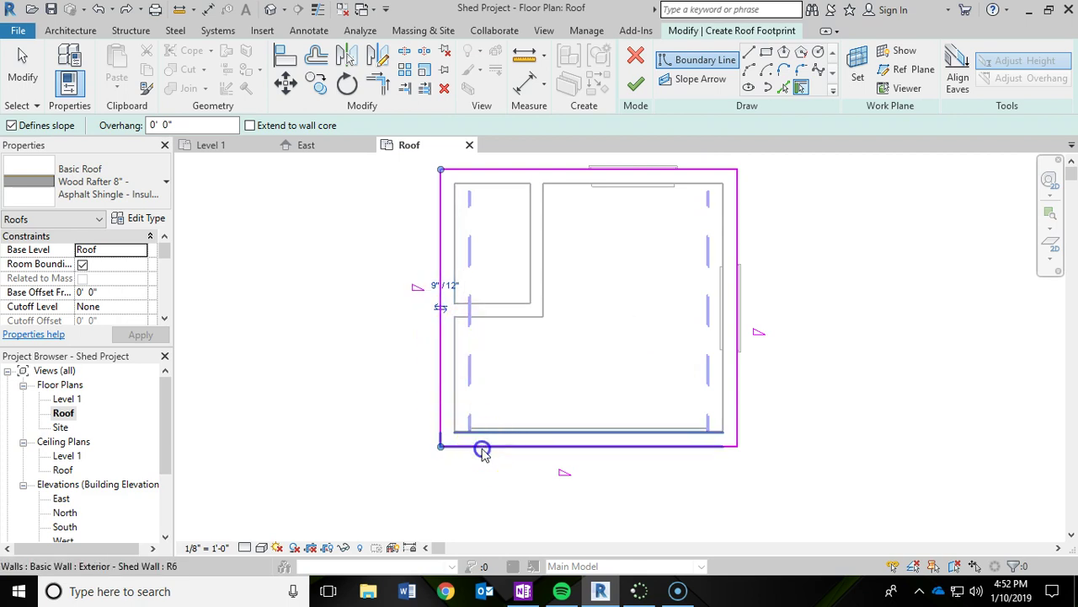
pyautogui.click(553, 457)
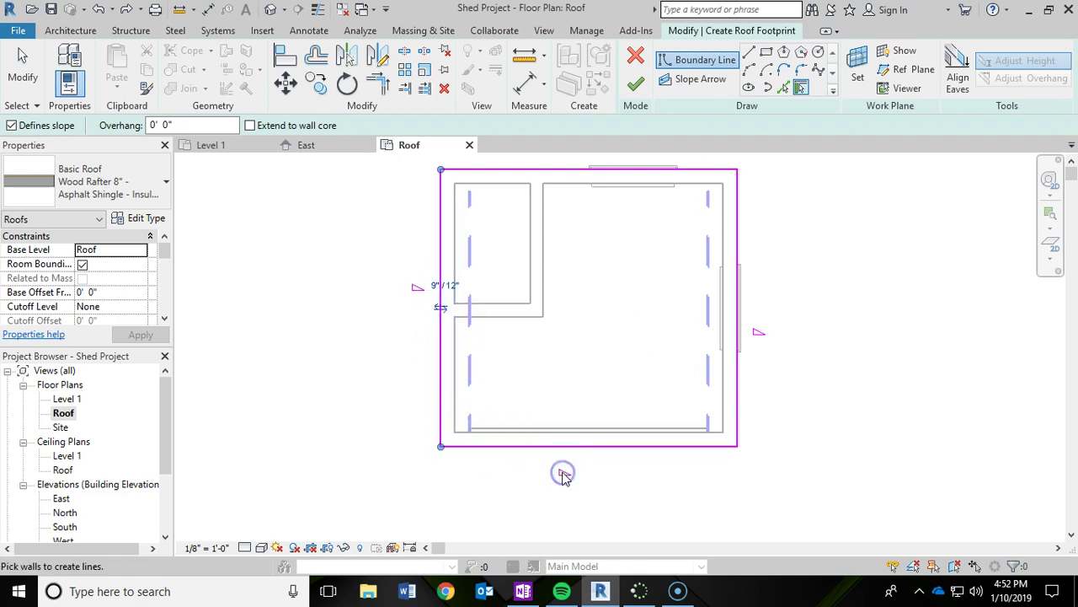
pyautogui.click(453, 381)
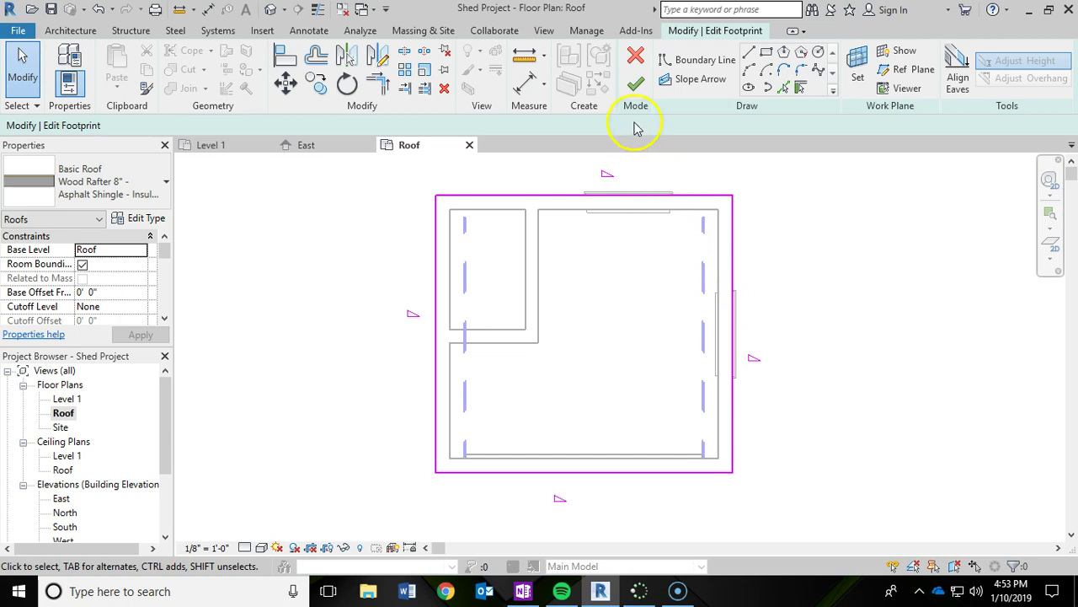
pyautogui.click(635, 83)
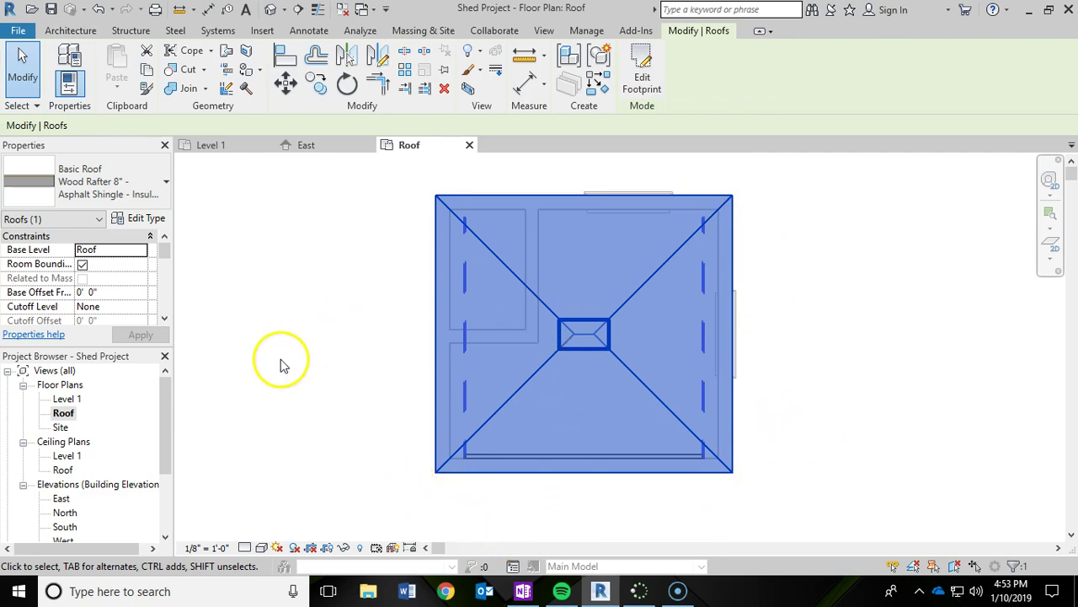
# Reopen the roof footprint for editing and set the overhang of the north and east boundary lines to 6"
pyautogui.doubleClick(478, 233)
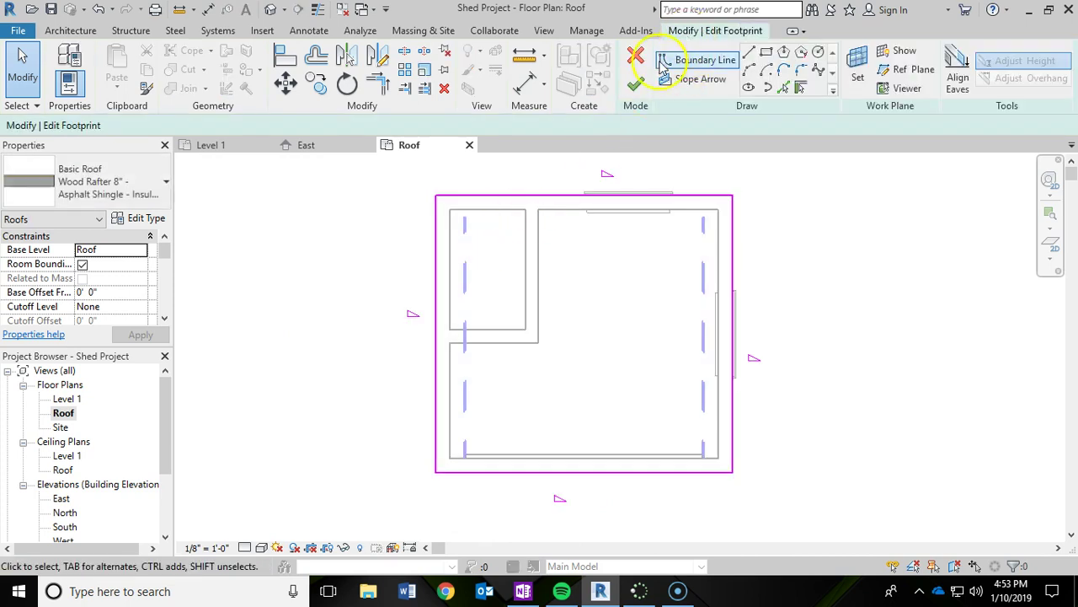
pyautogui.click(554, 198)
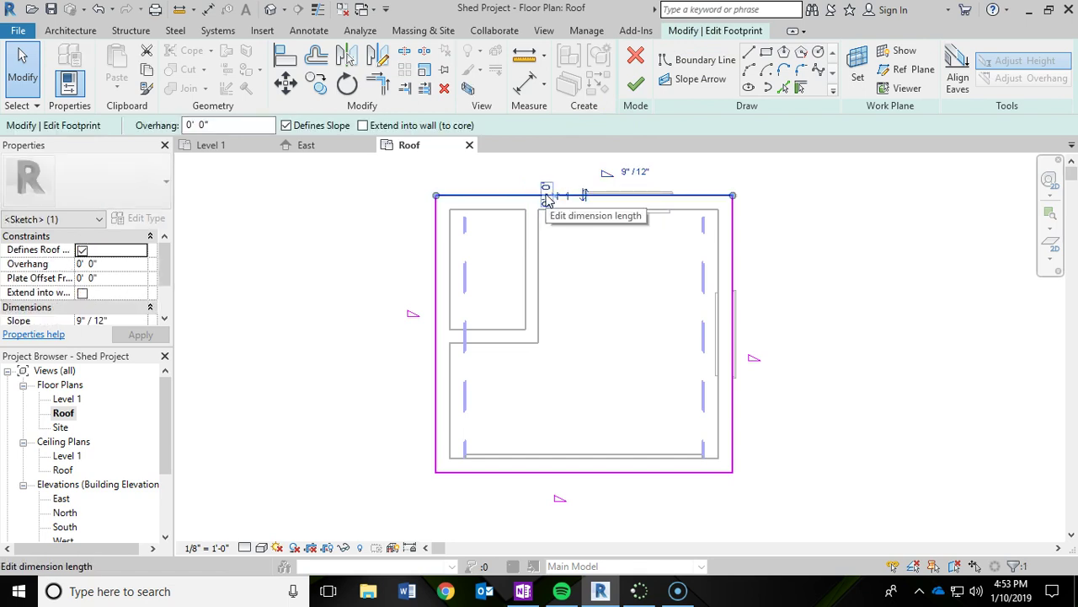
pyautogui.click(108, 264)
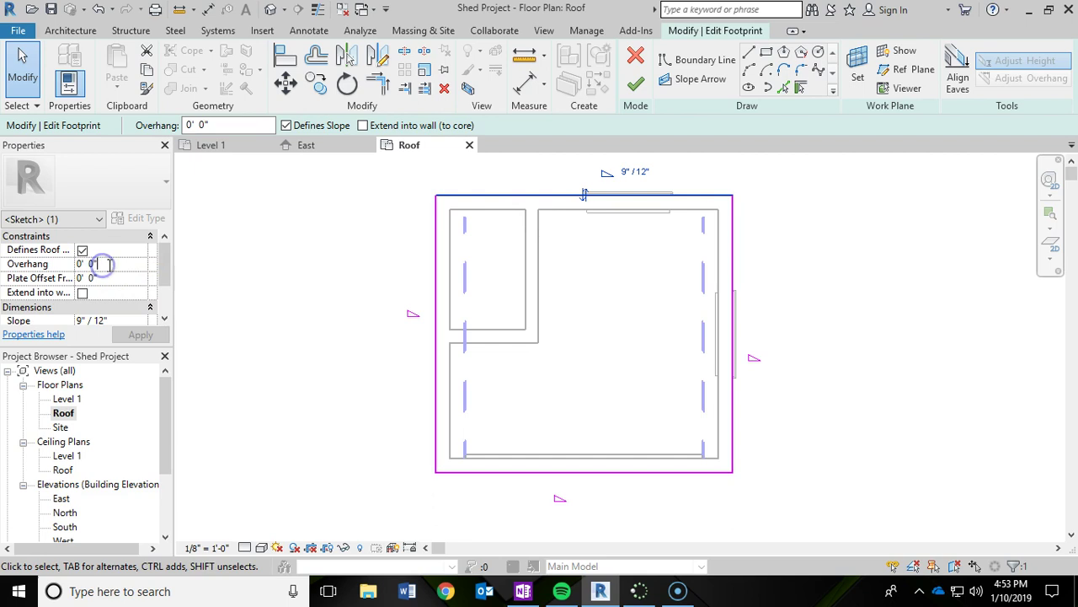
pyautogui.write('6')
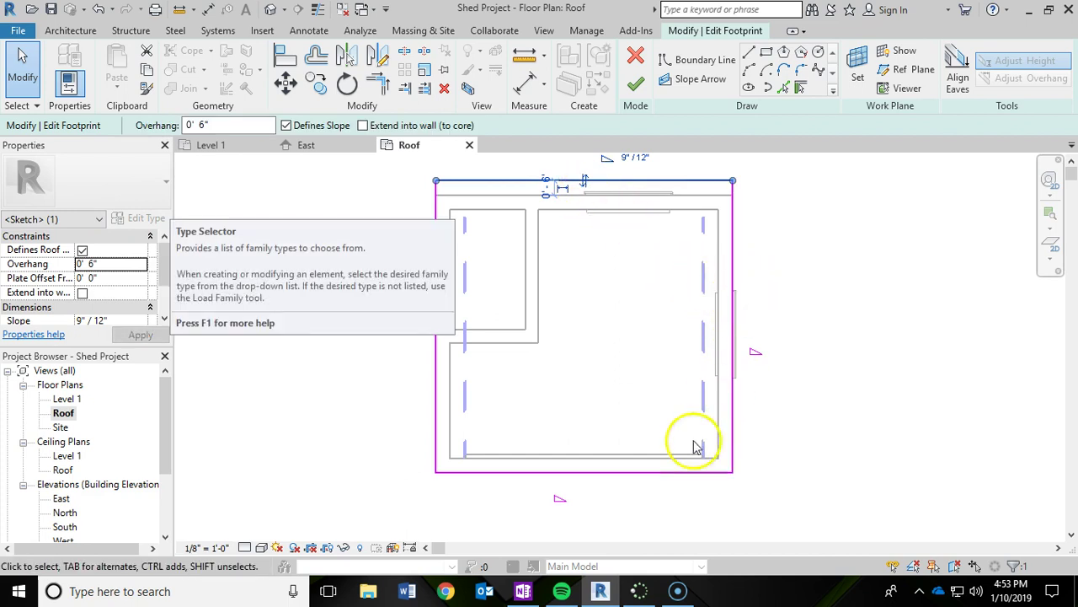
pyautogui.click(744, 255)
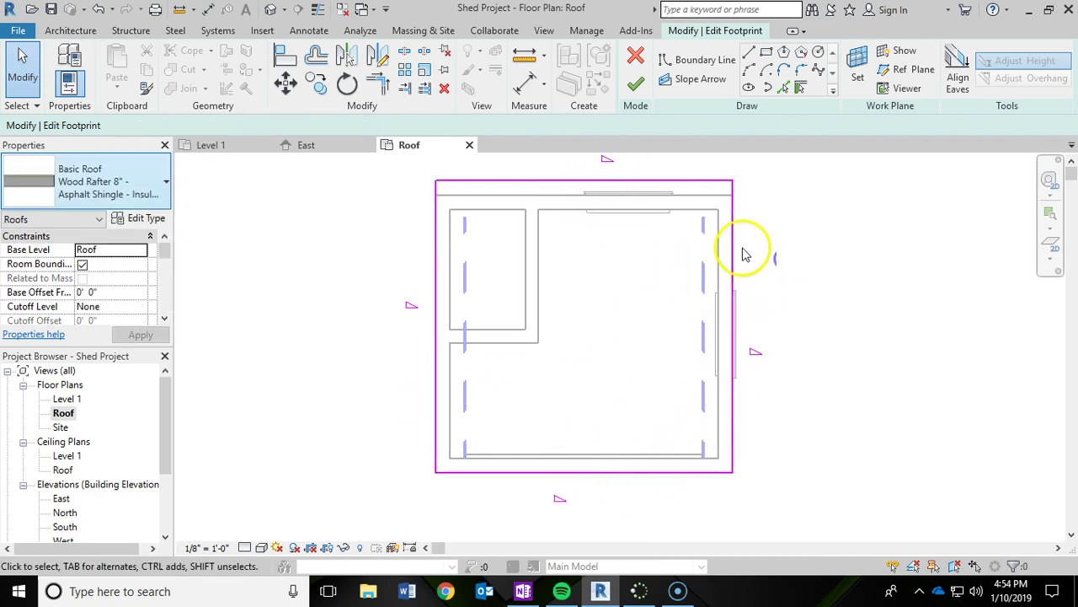
pyautogui.click(732, 246)
pyautogui.click(112, 264)
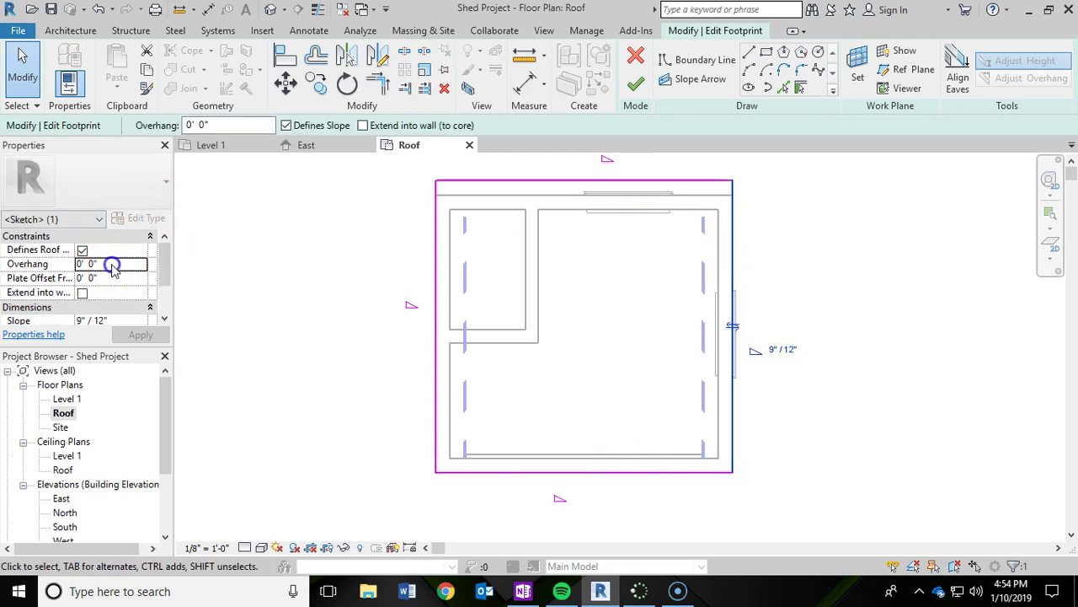
pyautogui.write('6')
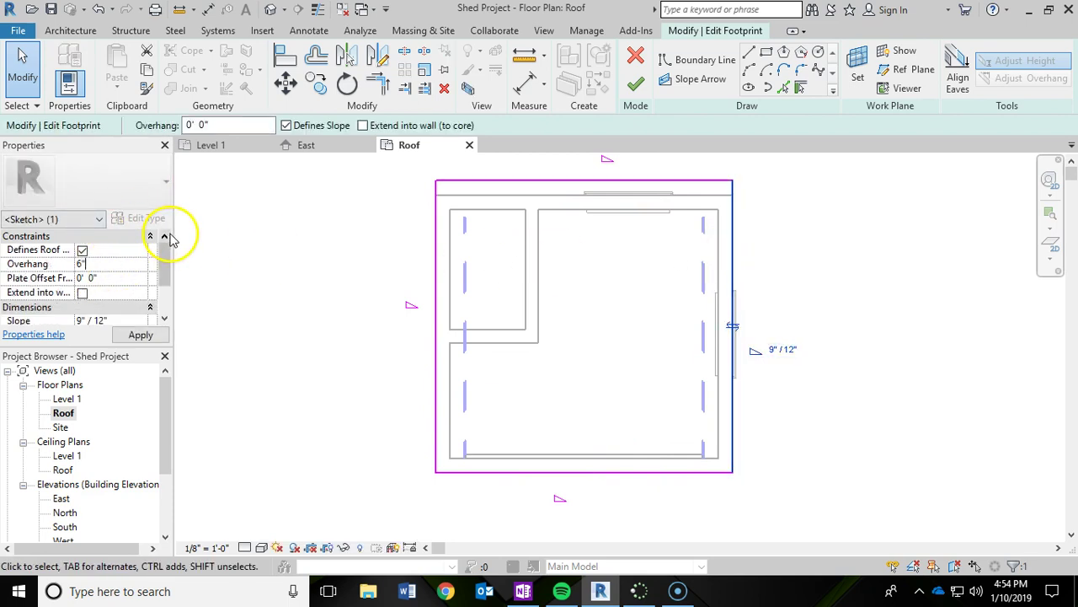
# Set the overhang of the south and west roof boundary lines to 6"
pyautogui.click(520, 471)
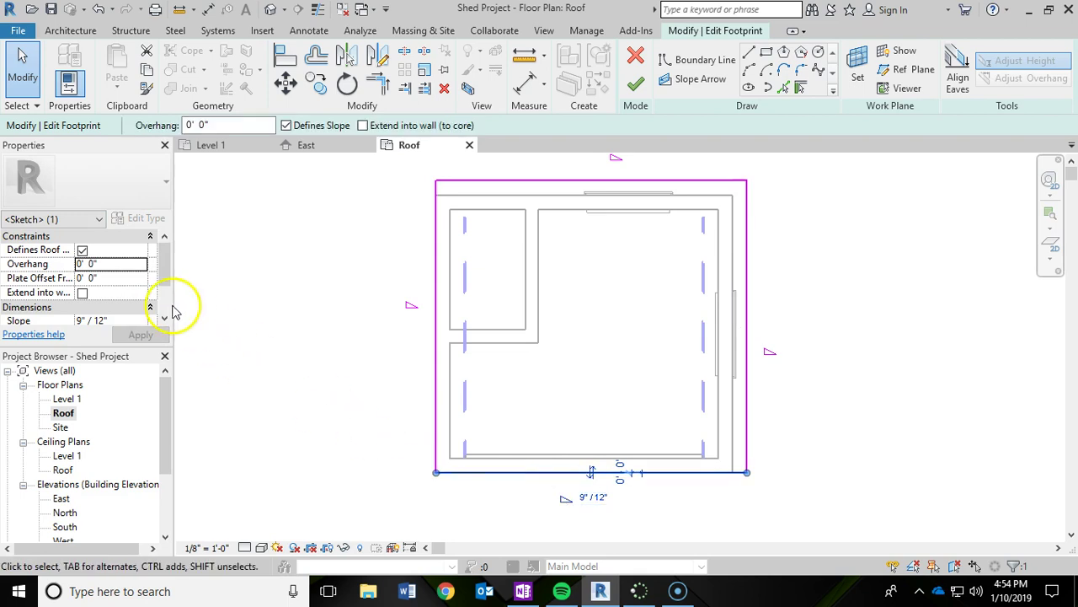
pyautogui.click(112, 265)
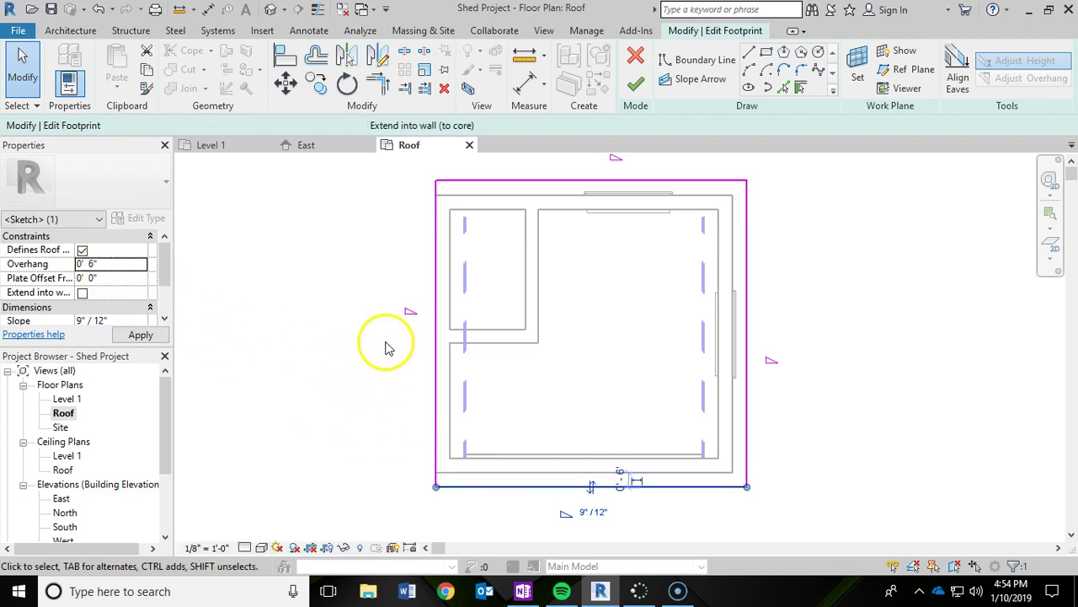
pyautogui.click(436, 313)
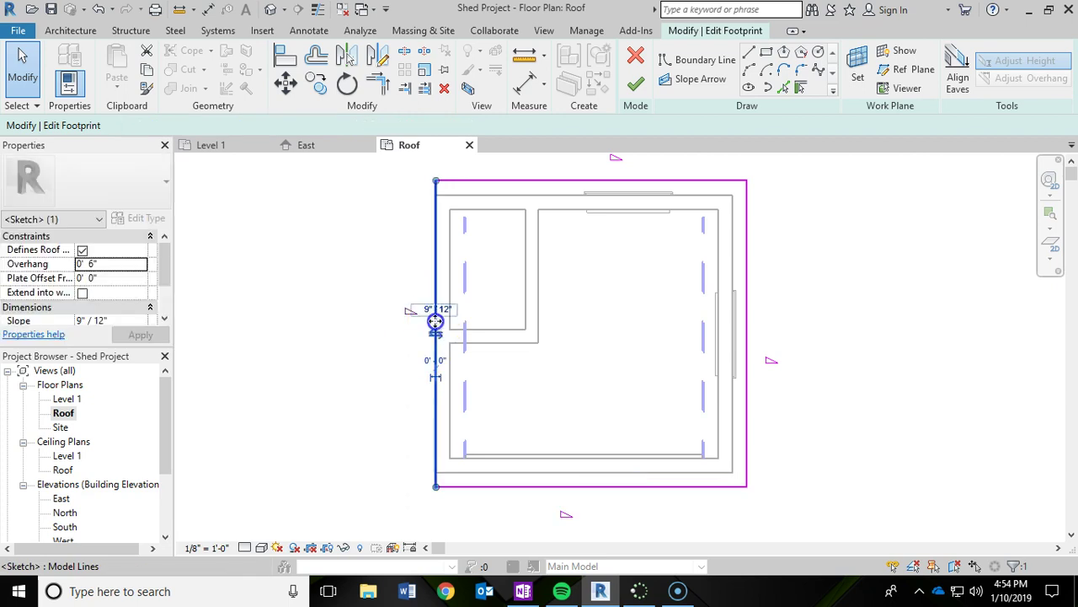
pyautogui.click(110, 263)
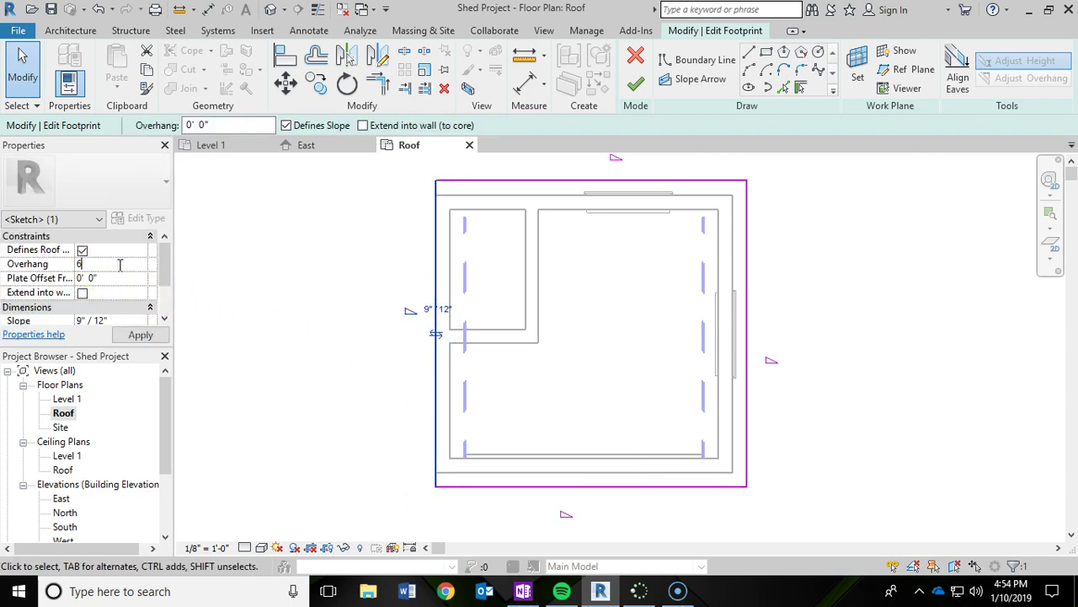
pyautogui.click(142, 331)
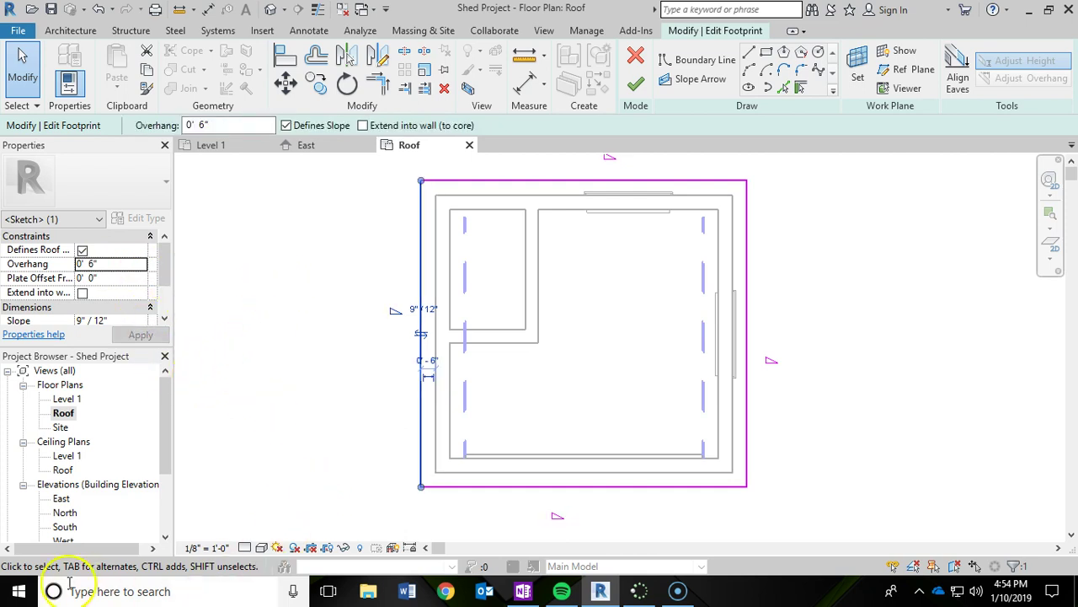
# Turn off Defines Roof Slope for the north and south boundary lines and finish the footprint as a gable roof
pyautogui.scroll(-1, 625, 523)
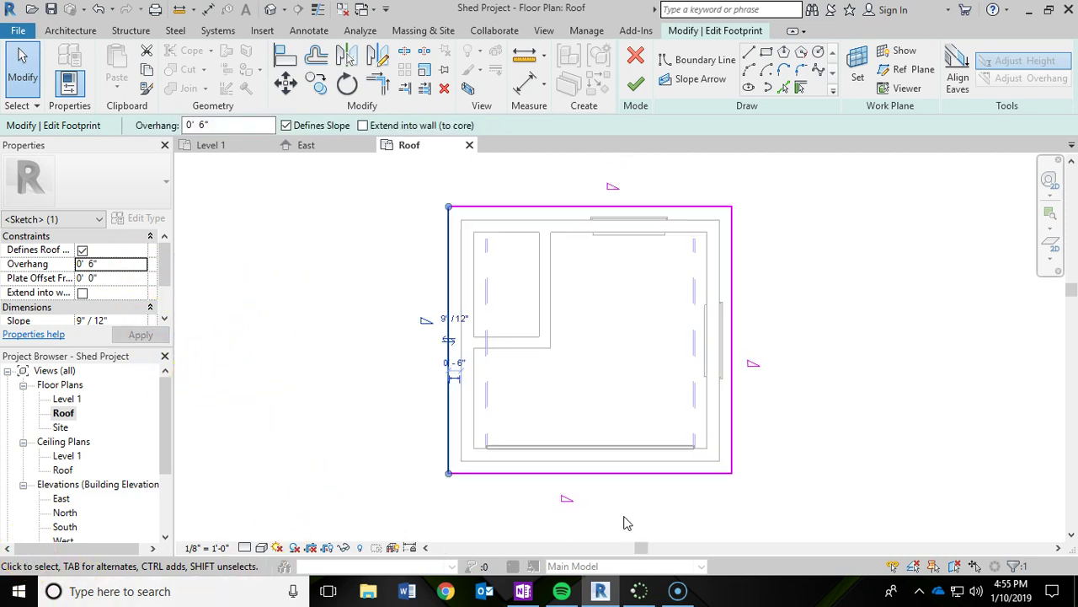
pyautogui.click(610, 208)
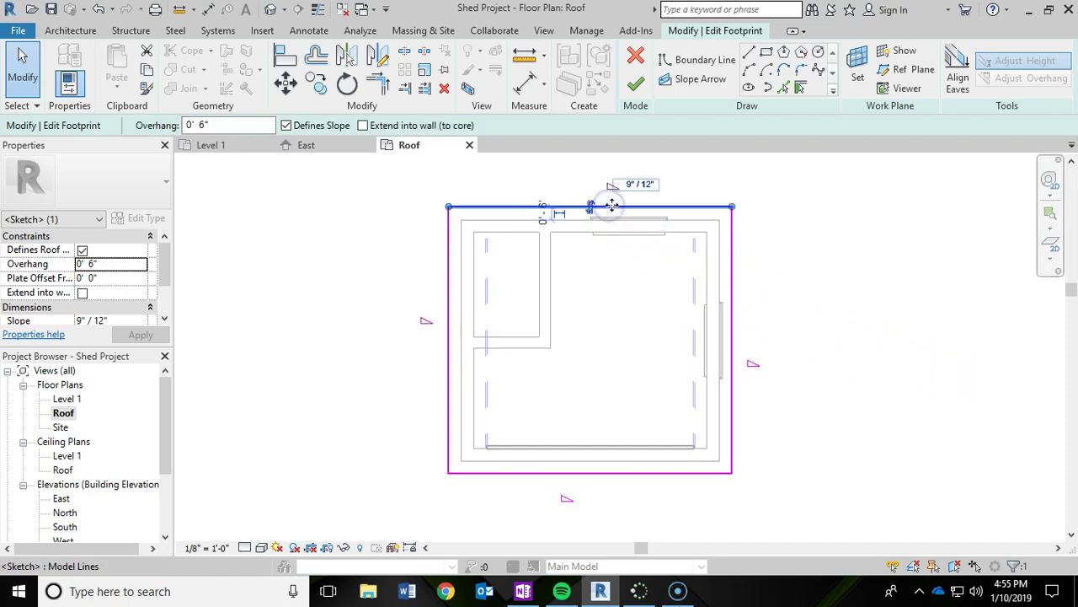
pyautogui.click(641, 191)
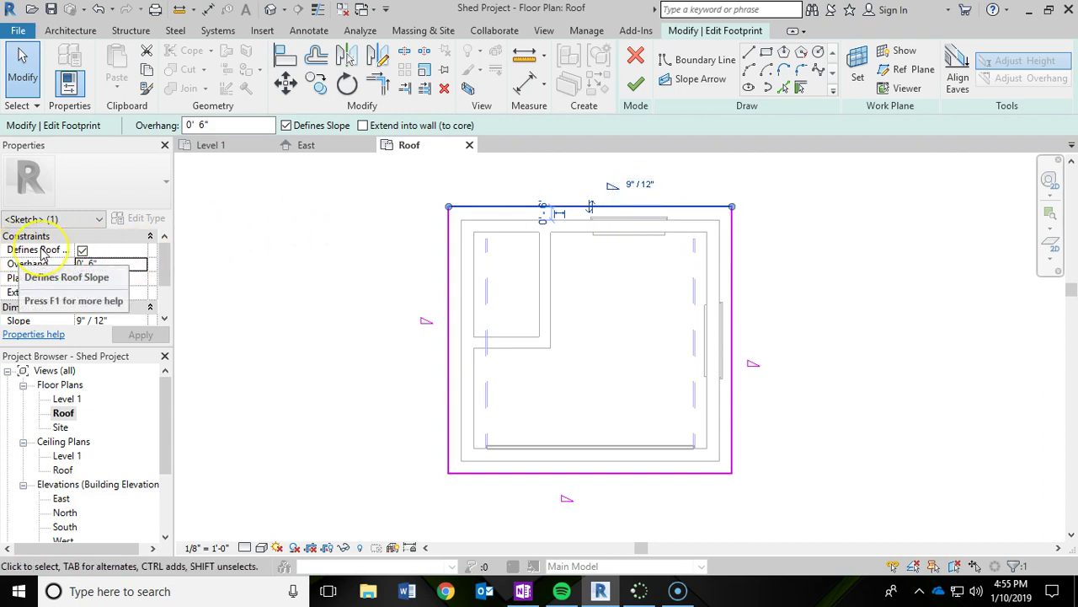
pyautogui.click(83, 250)
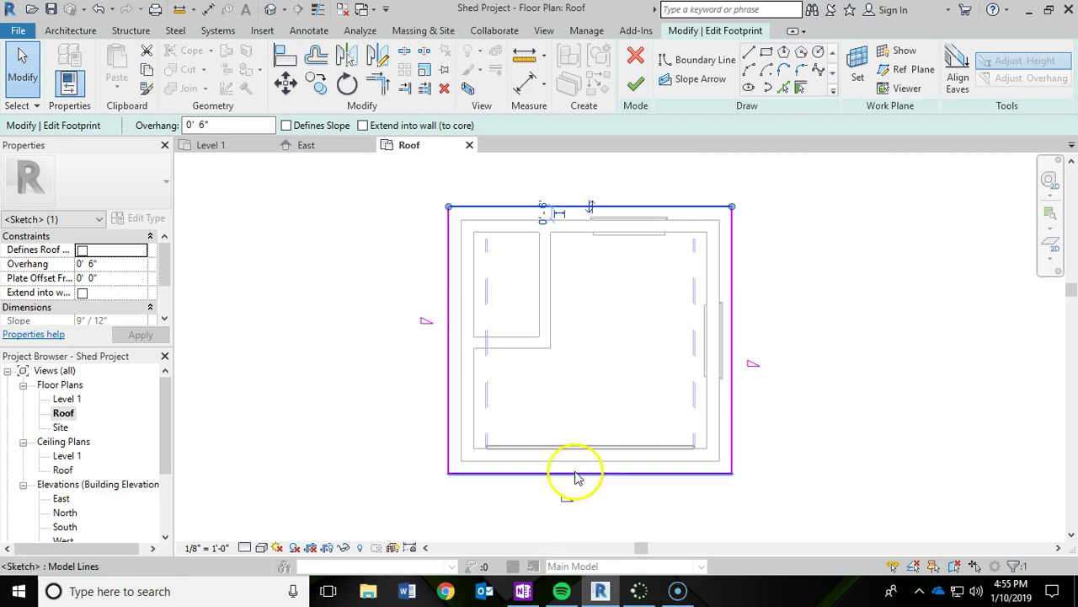
pyautogui.click(574, 473)
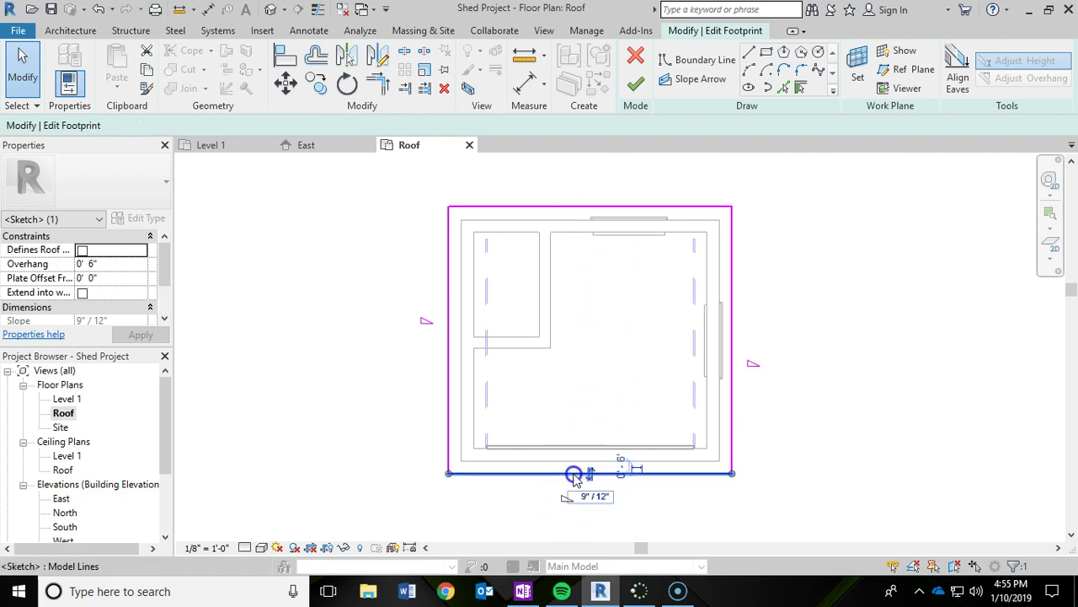
pyautogui.click(82, 252)
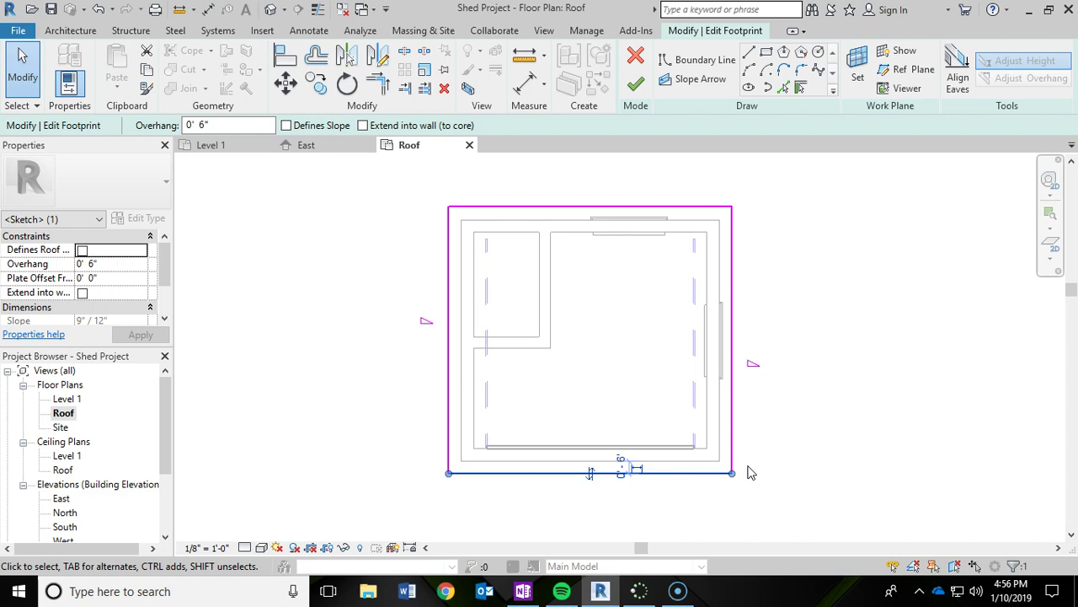
pyautogui.click(637, 85)
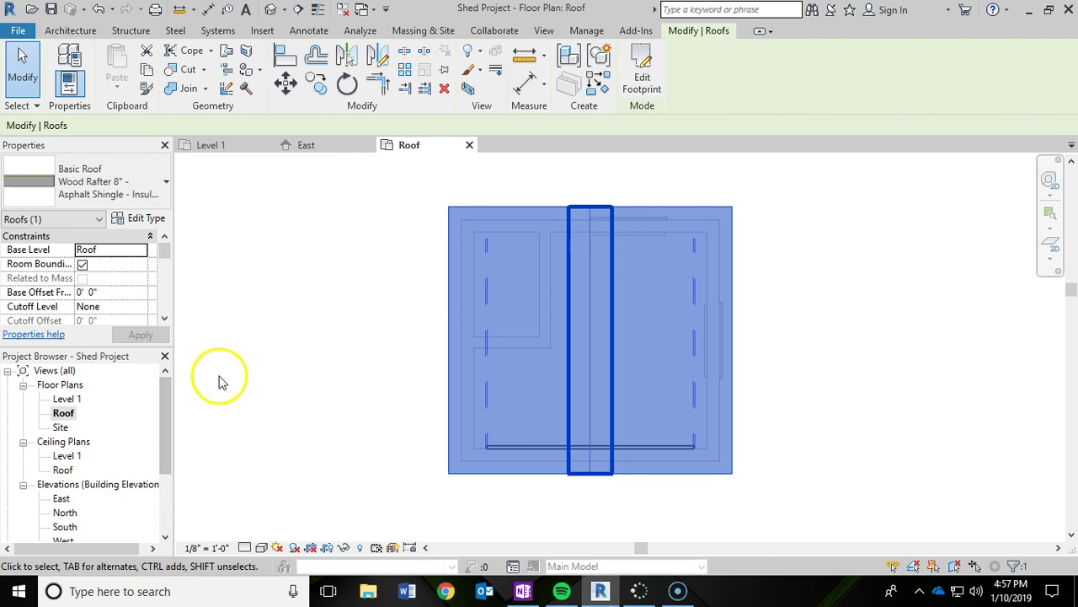
# Set the roof type's wood joist/rafter structure layer thickness to 4" and save the project
pyautogui.click(154, 218)
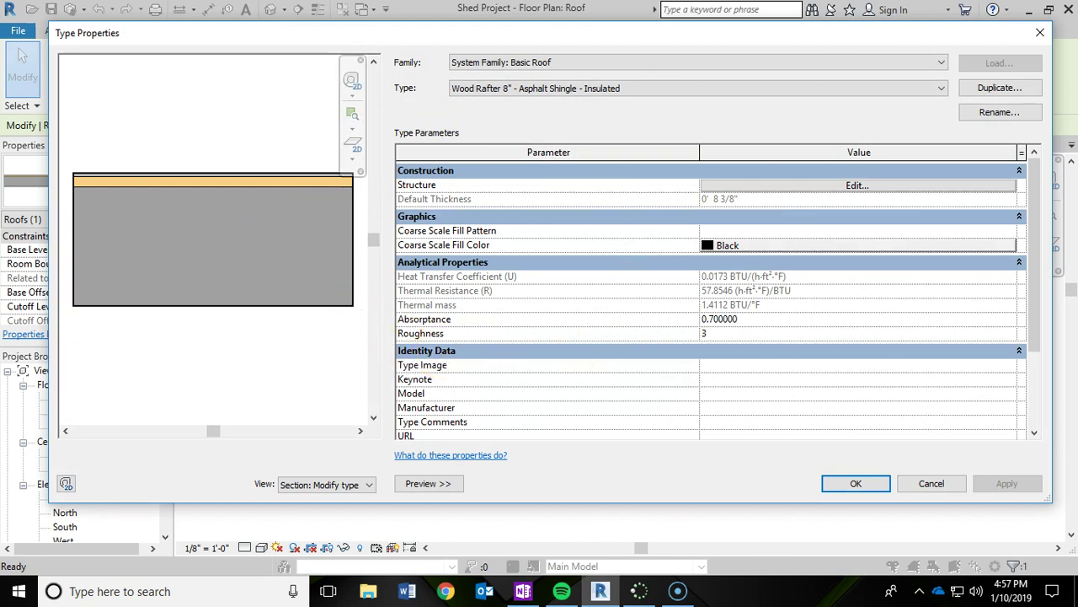
pyautogui.click(795, 184)
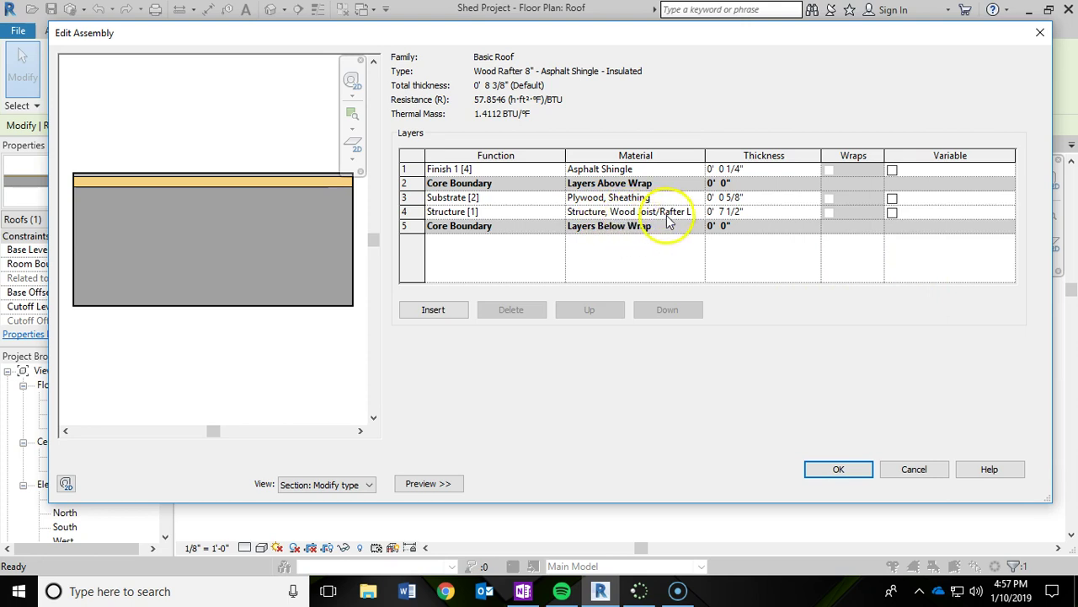
pyautogui.click(772, 212)
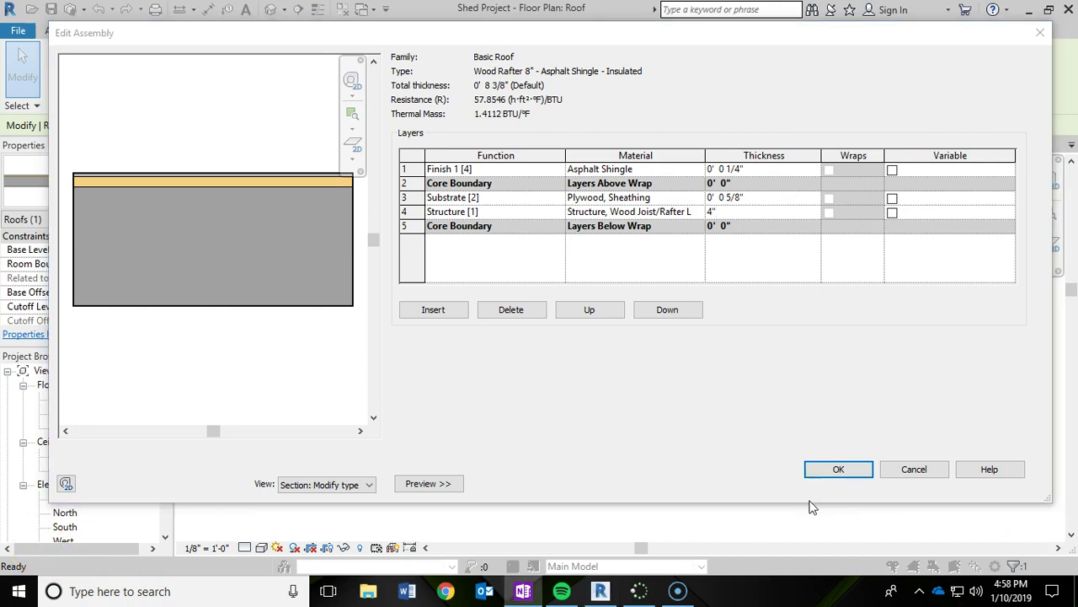
pyautogui.click(842, 470)
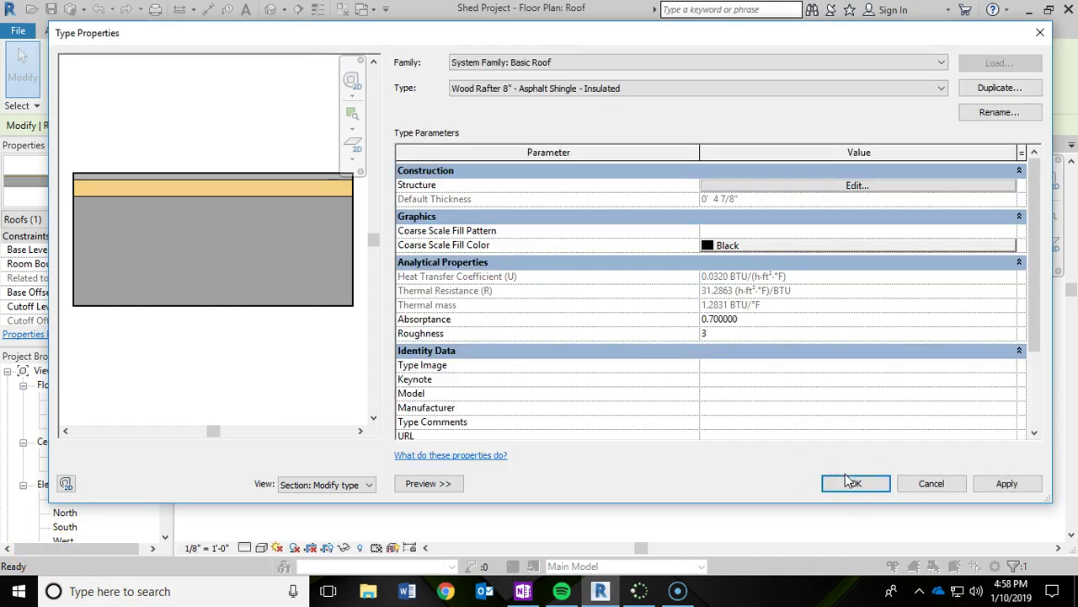
pyautogui.click(856, 484)
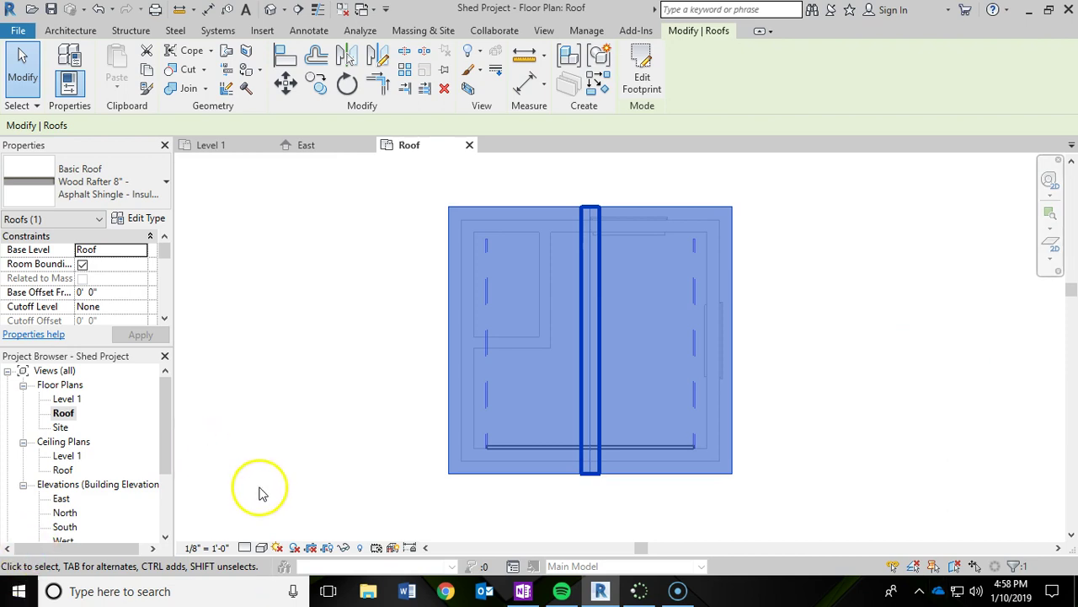
pyautogui.click(50, 10)
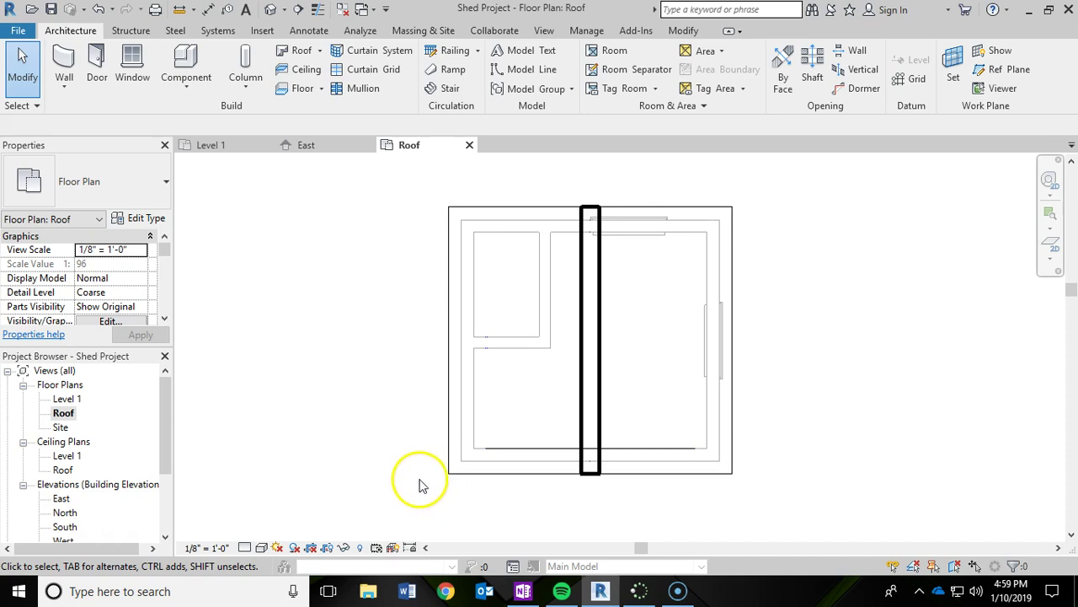
# Start a roof fascia and duplicate the Fascia-Flat 1x12 type as Fascia-Flat 1x8
pyautogui.click(321, 51)
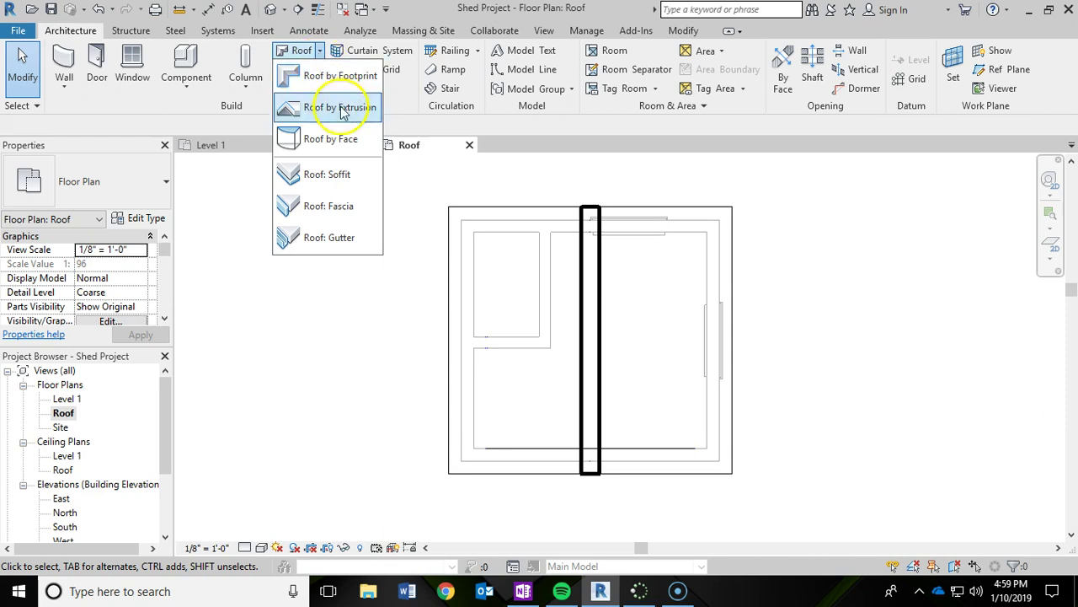
pyautogui.click(353, 207)
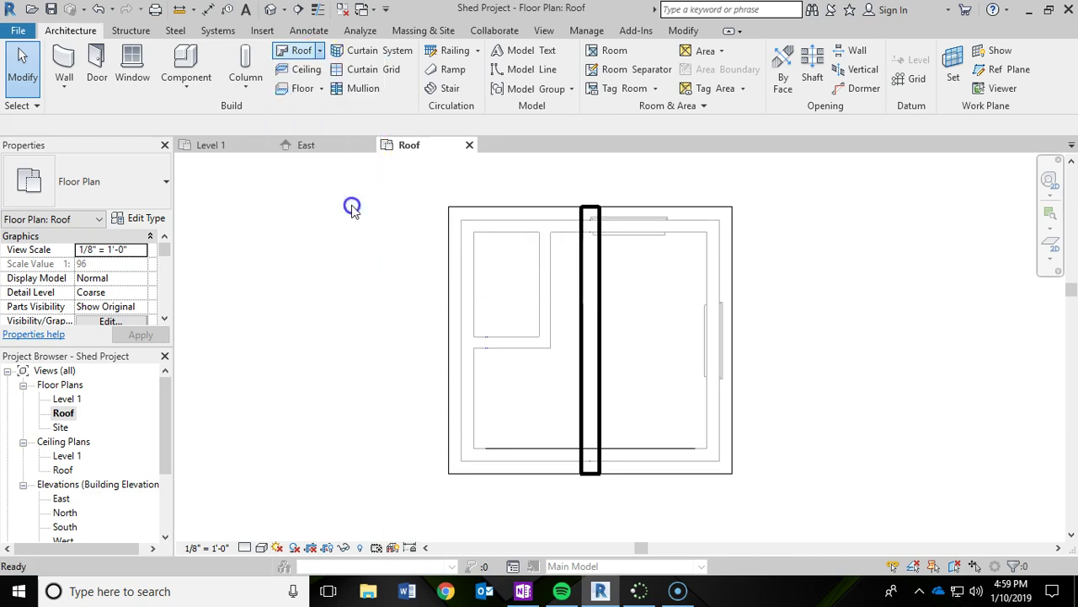
pyautogui.click(145, 218)
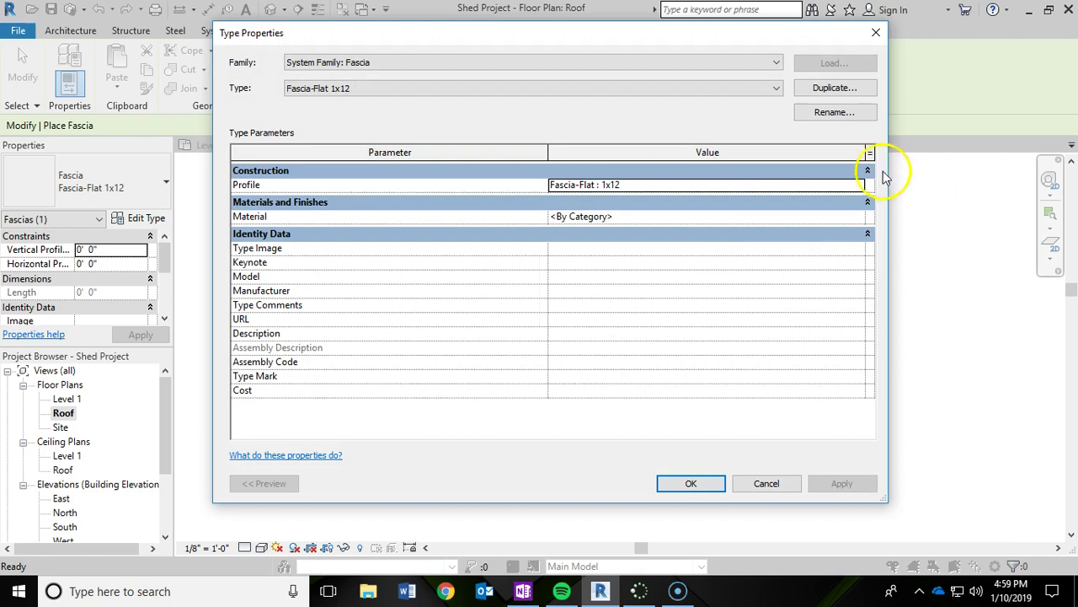
pyautogui.click(834, 87)
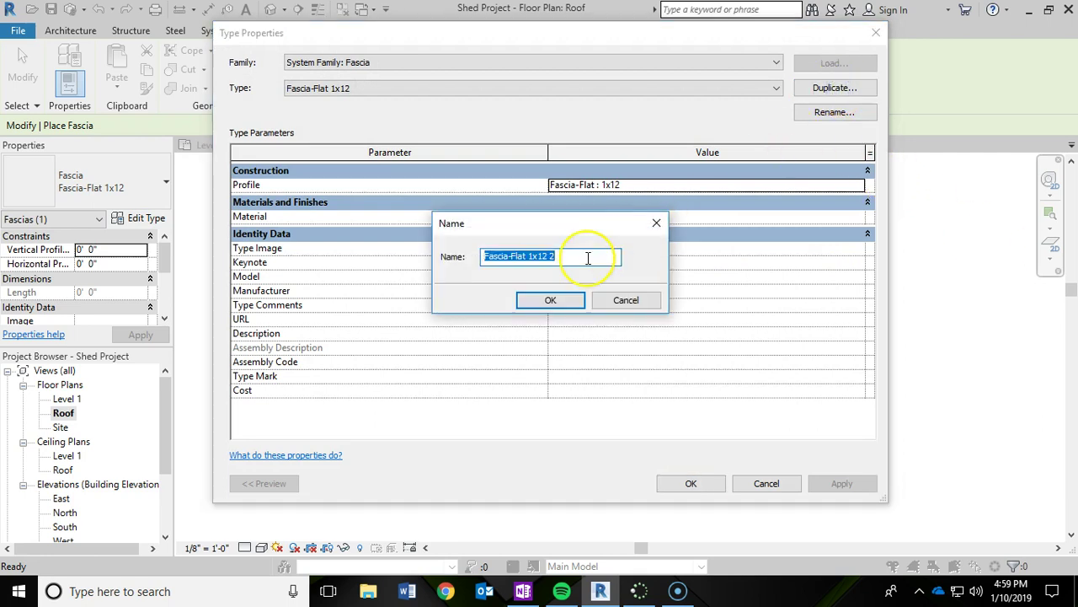
pyautogui.click(588, 258)
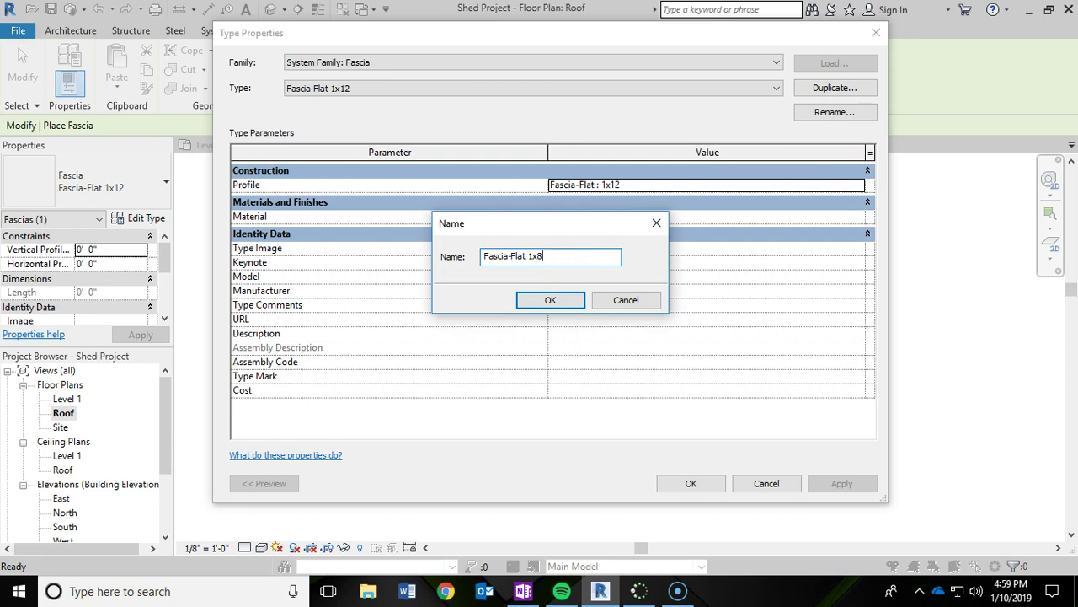
pyautogui.click(549, 301)
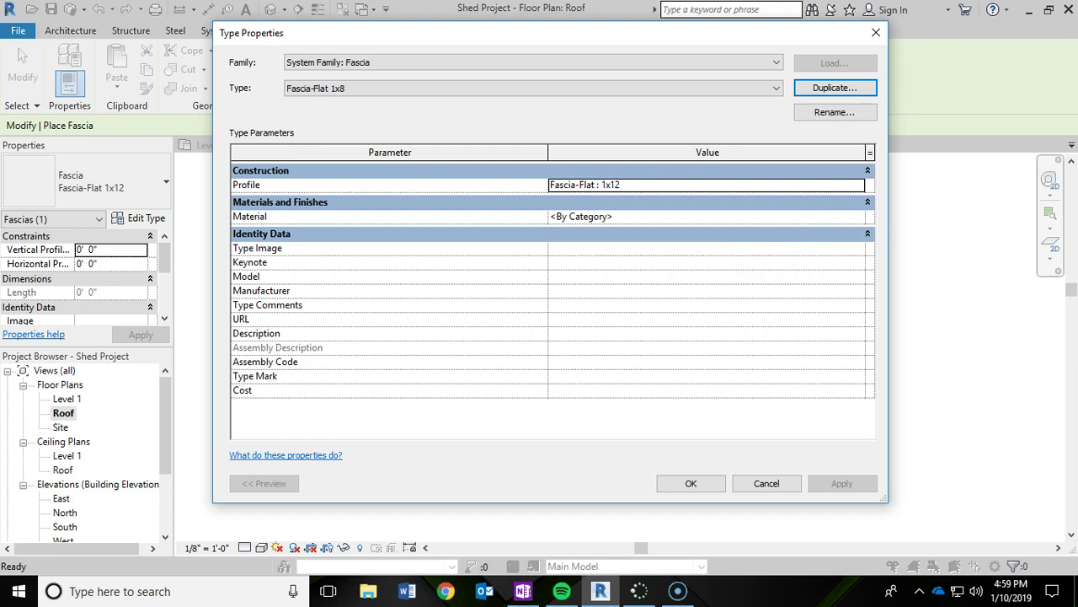
# Assign the Fascia-Flat : 1x8 profile to the new fascia type and accept the type properties
pyautogui.click(850, 183)
pyautogui.click(806, 185)
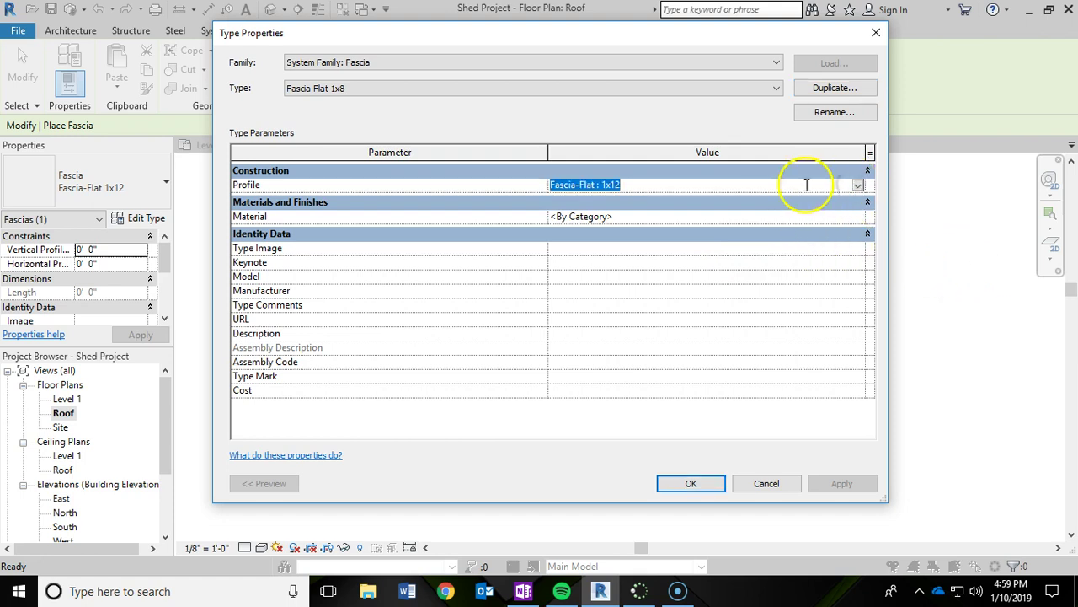
pyautogui.click(858, 185)
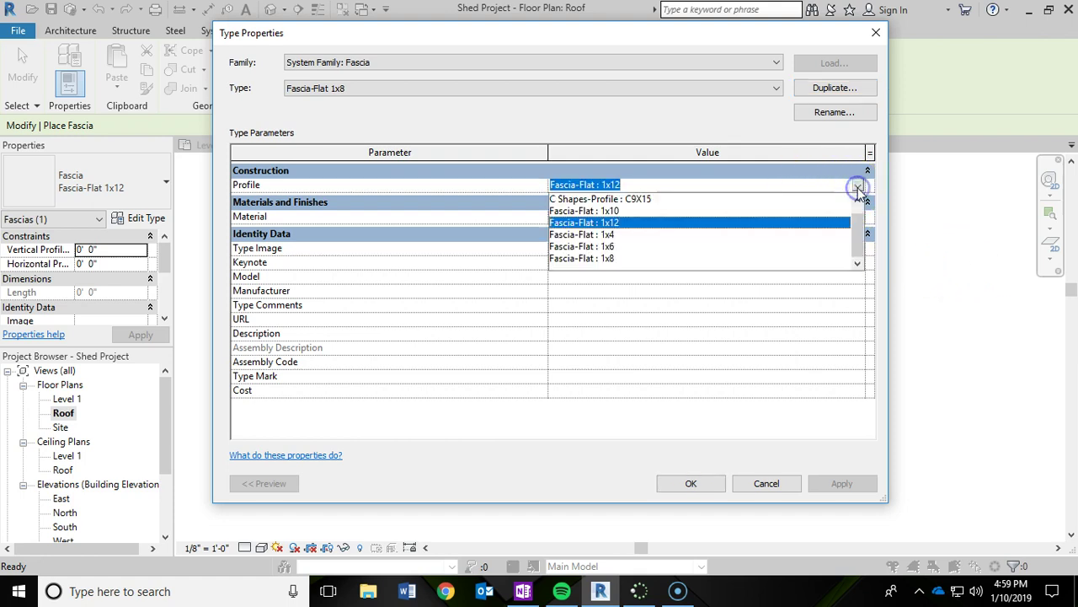
pyautogui.click(583, 258)
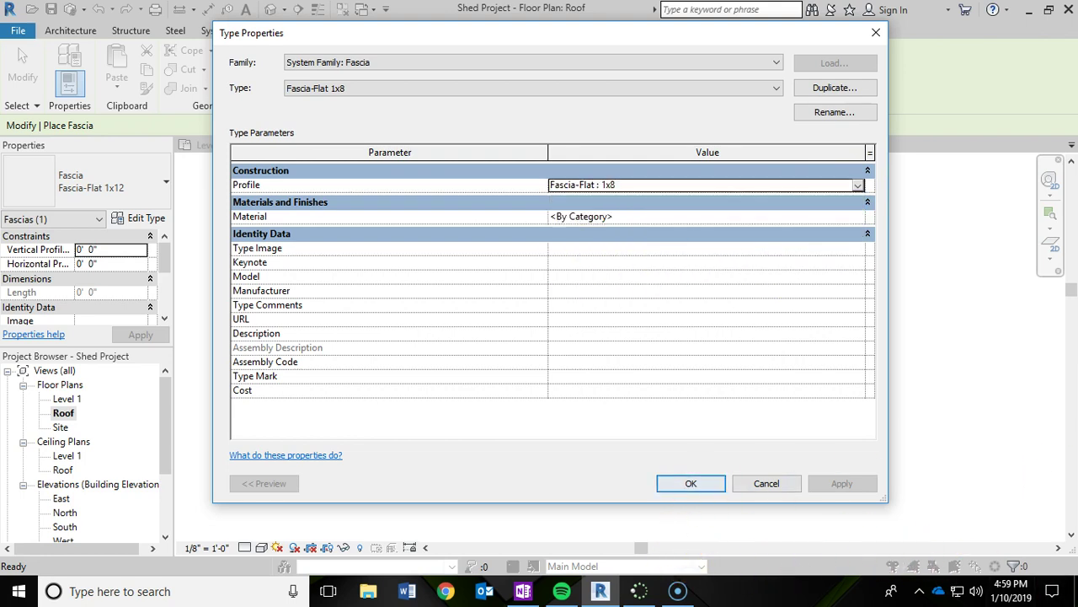
pyautogui.click(690, 482)
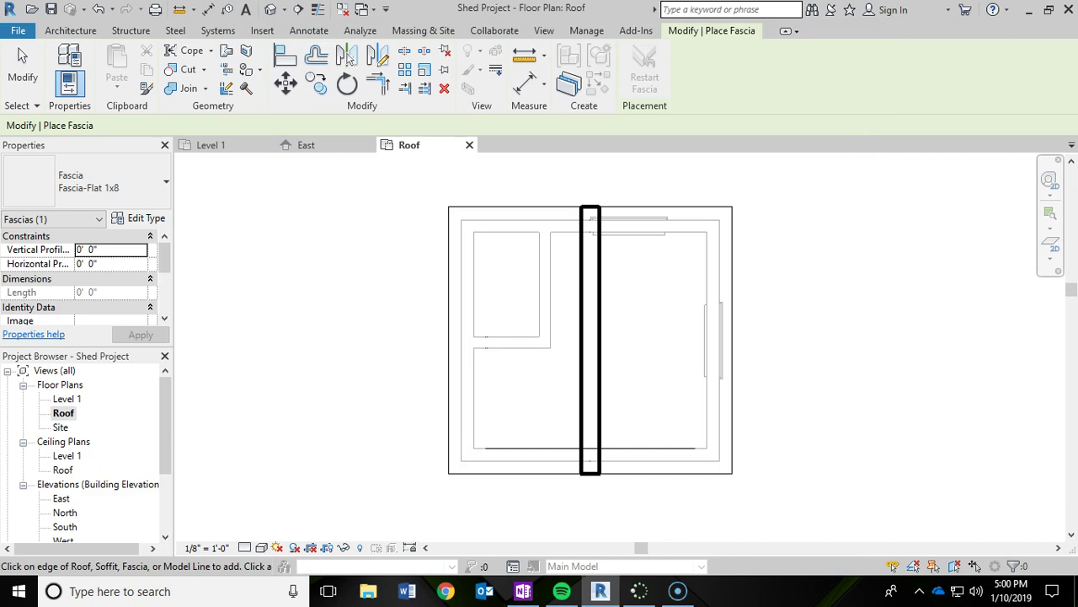
# Place the 1x8 fascia along all outer edges of the gable roof in plan, and save the project
pyautogui.click(640, 210)
pyautogui.click(725, 234)
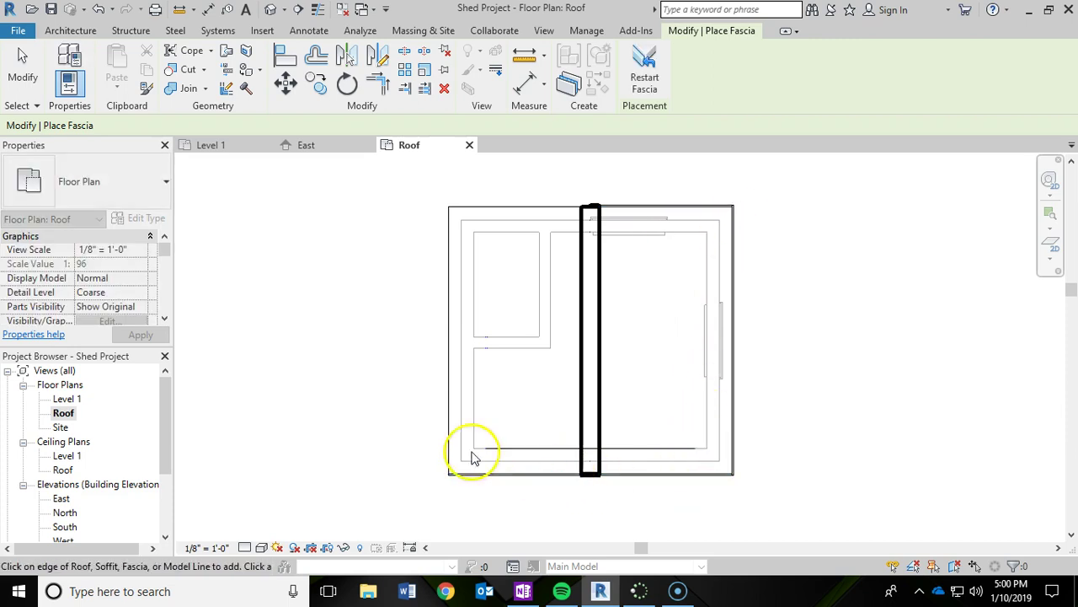
pyautogui.click(446, 433)
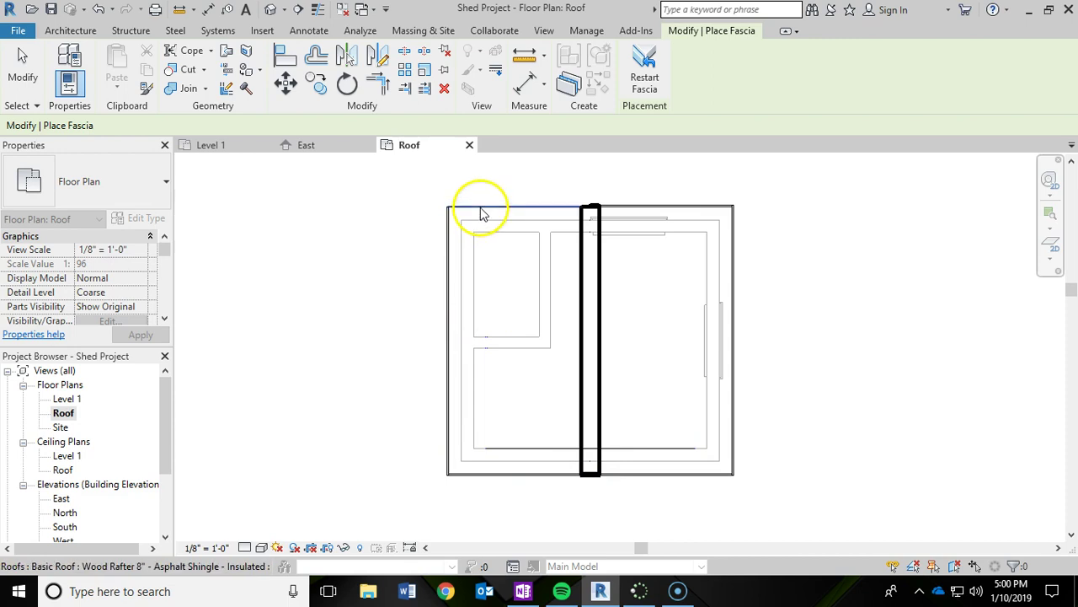
pyautogui.click(480, 209)
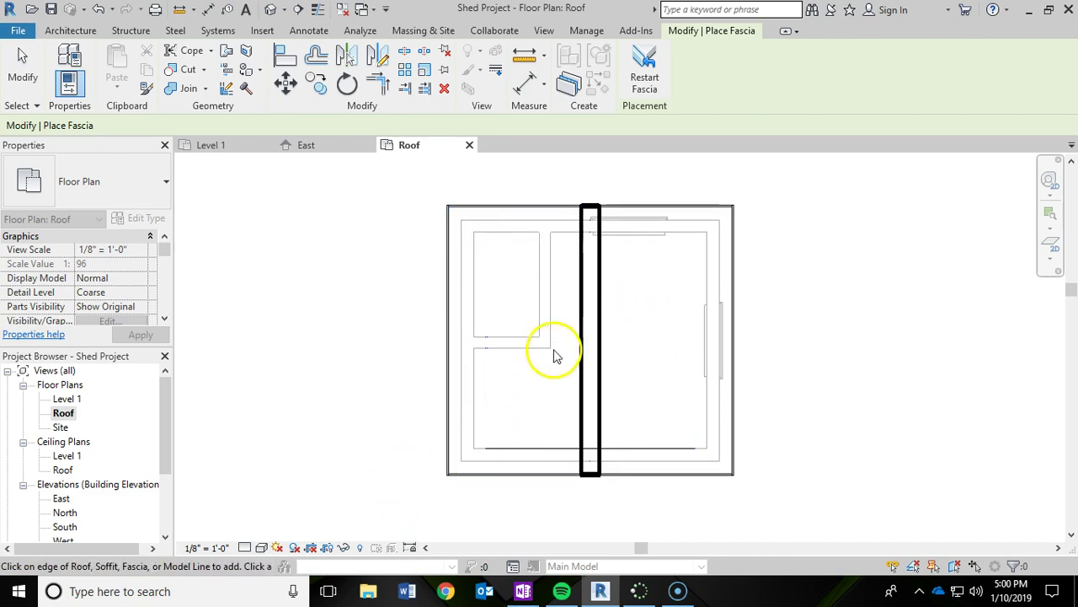
pyautogui.click(52, 9)
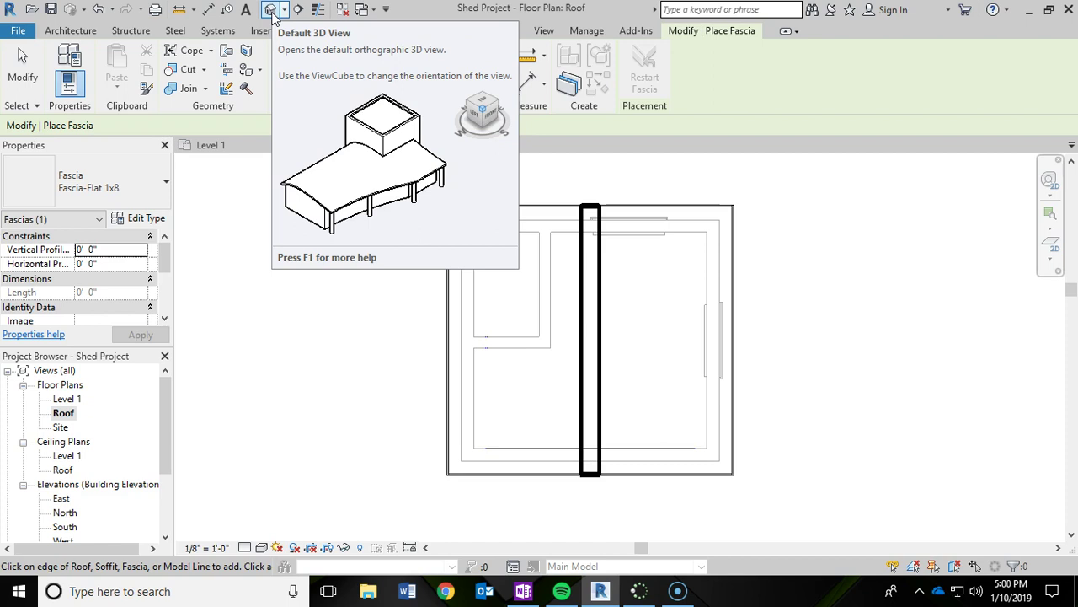
# Open the default 3D view, end fascia placement, and attach the top of the garage door wall to the roof
pyautogui.click(270, 10)
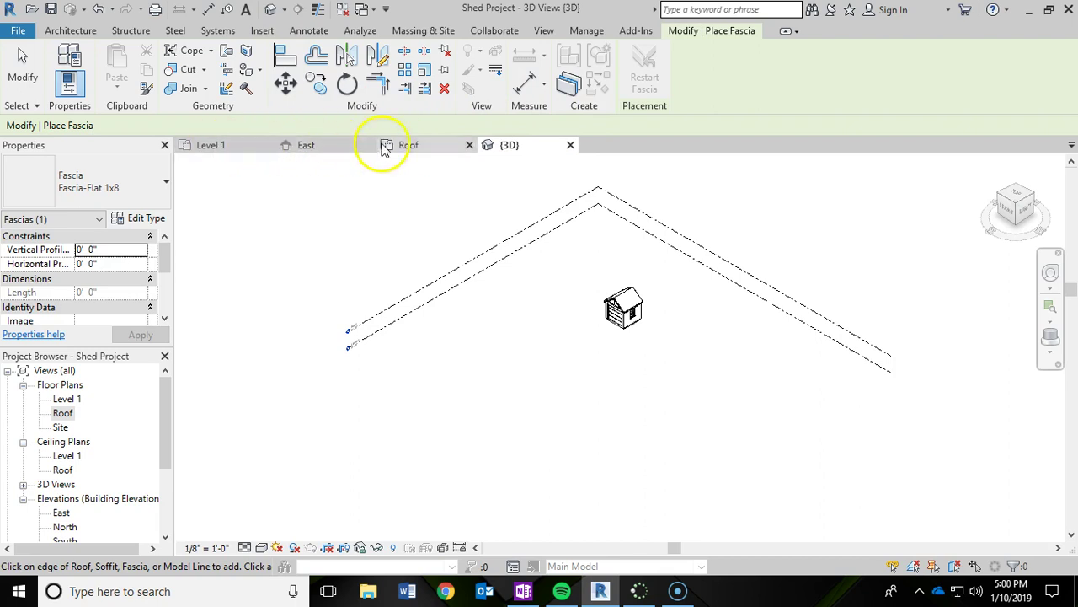
pyautogui.scroll(6, 630, 313)
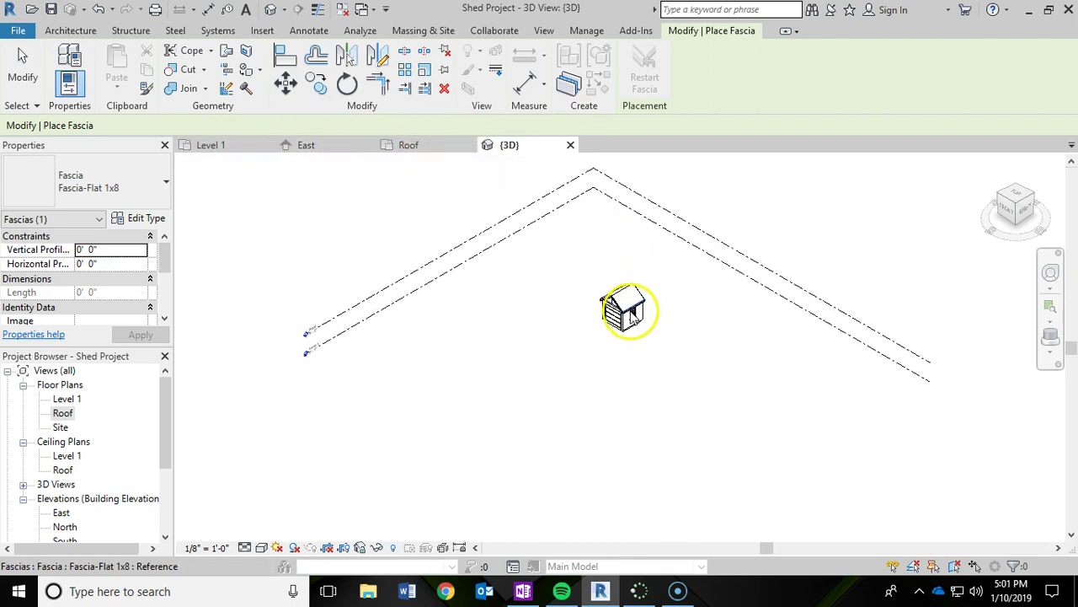
pyautogui.scroll(3, 619, 314)
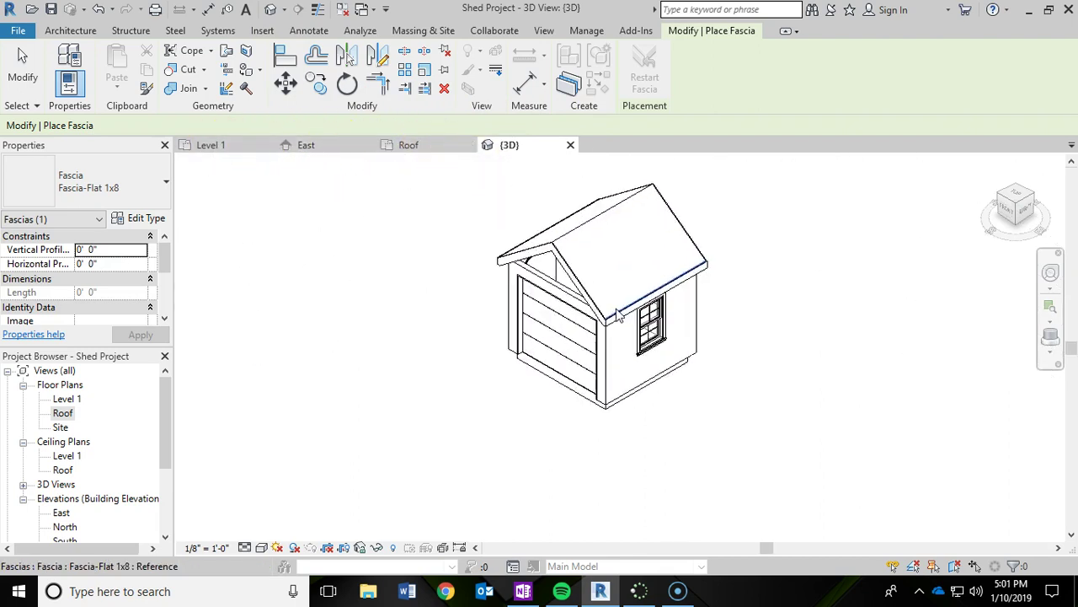
pyautogui.moveTo(758, 283); pyautogui.dragTo(754, 355, button='middle')
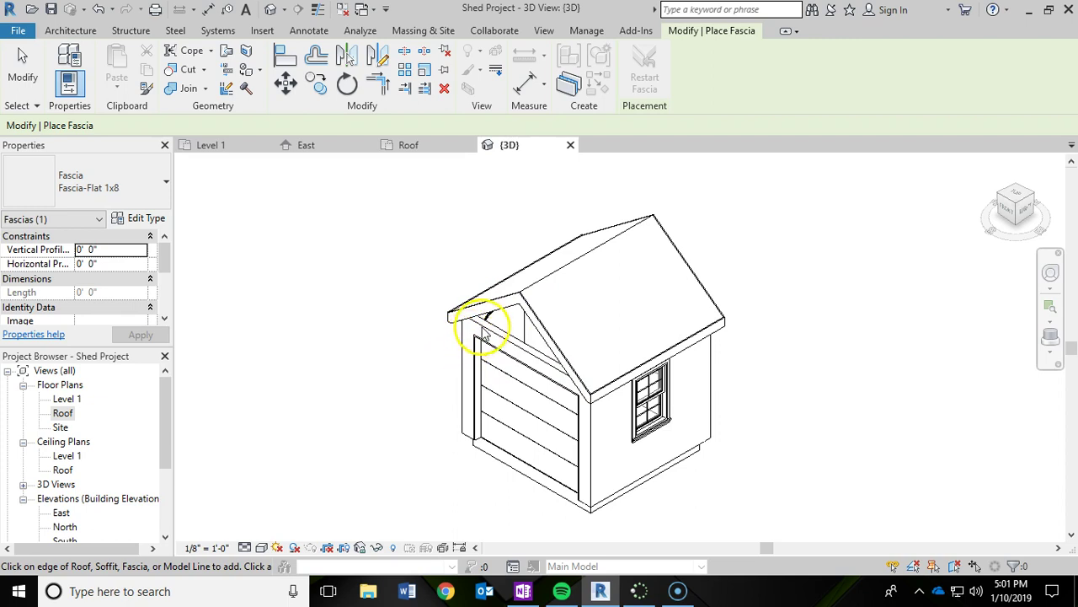
pyautogui.press('Escape')
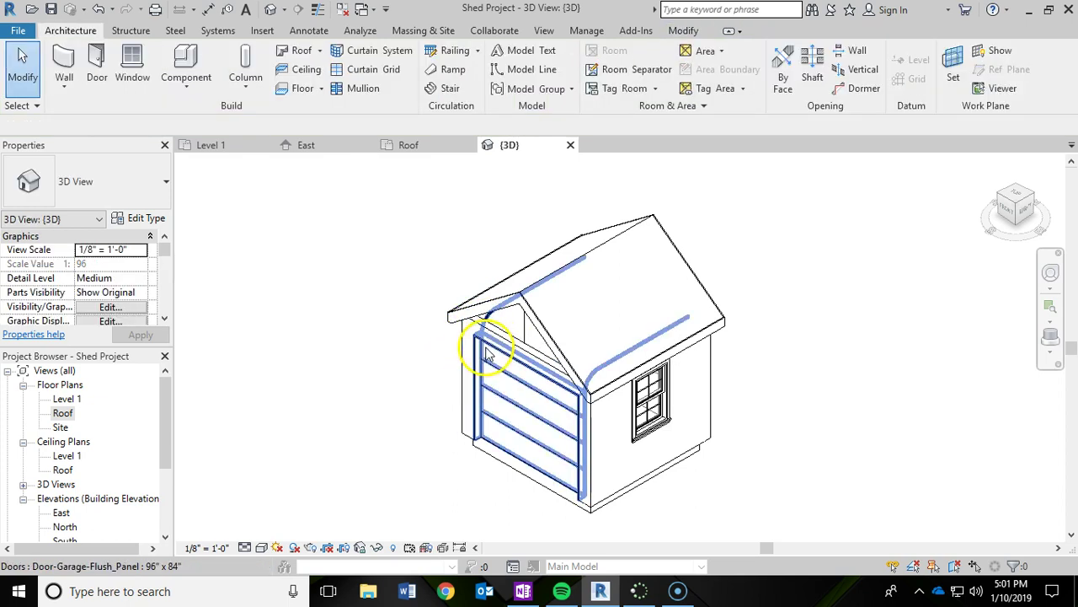
pyautogui.click(497, 339)
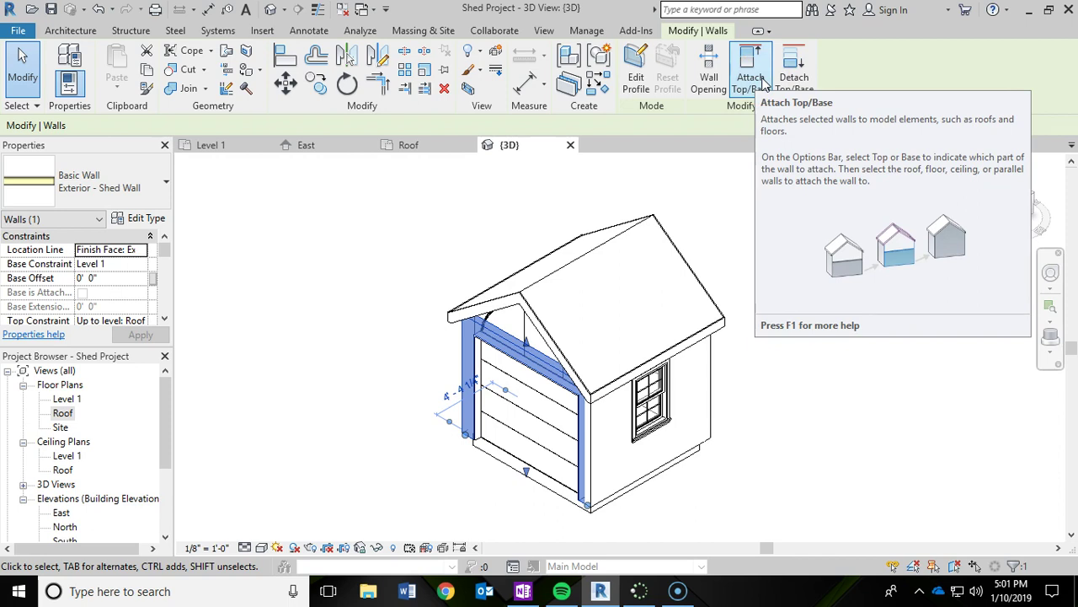
pyautogui.click(750, 76)
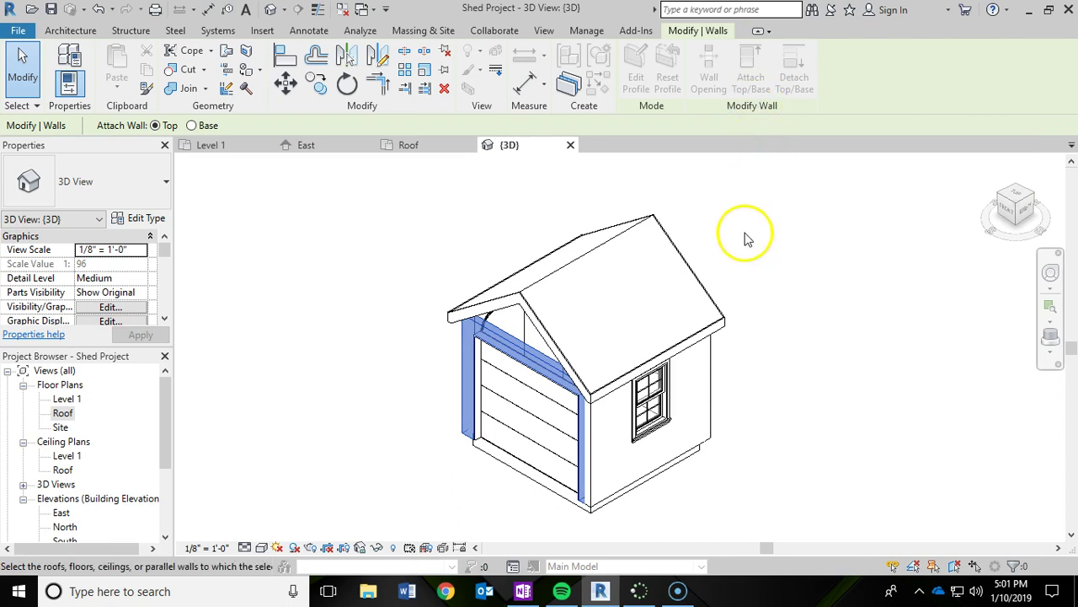
pyautogui.click(571, 269)
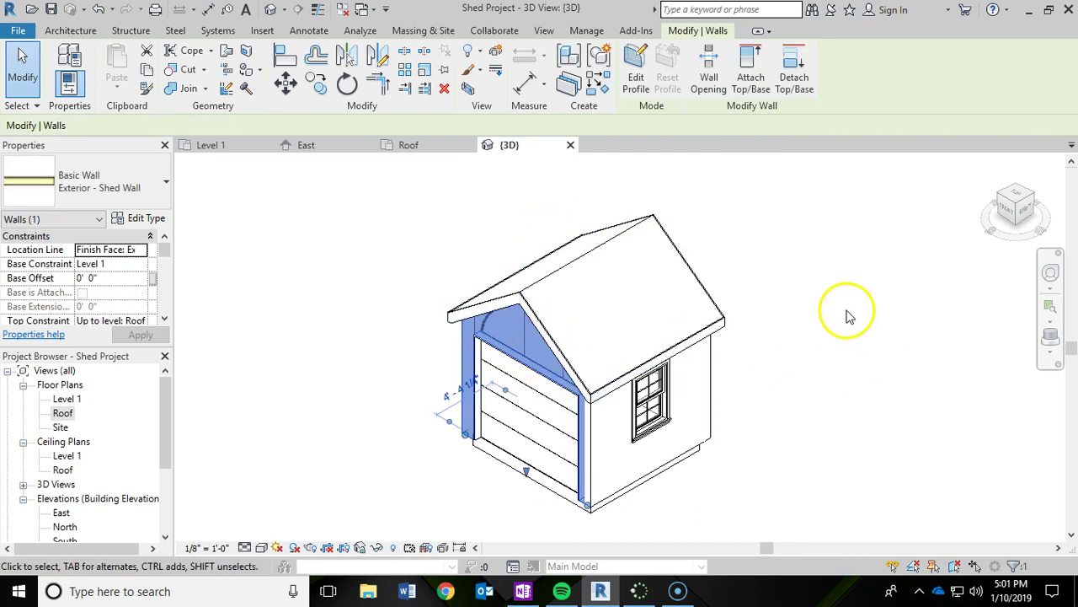
pyautogui.click(843, 239)
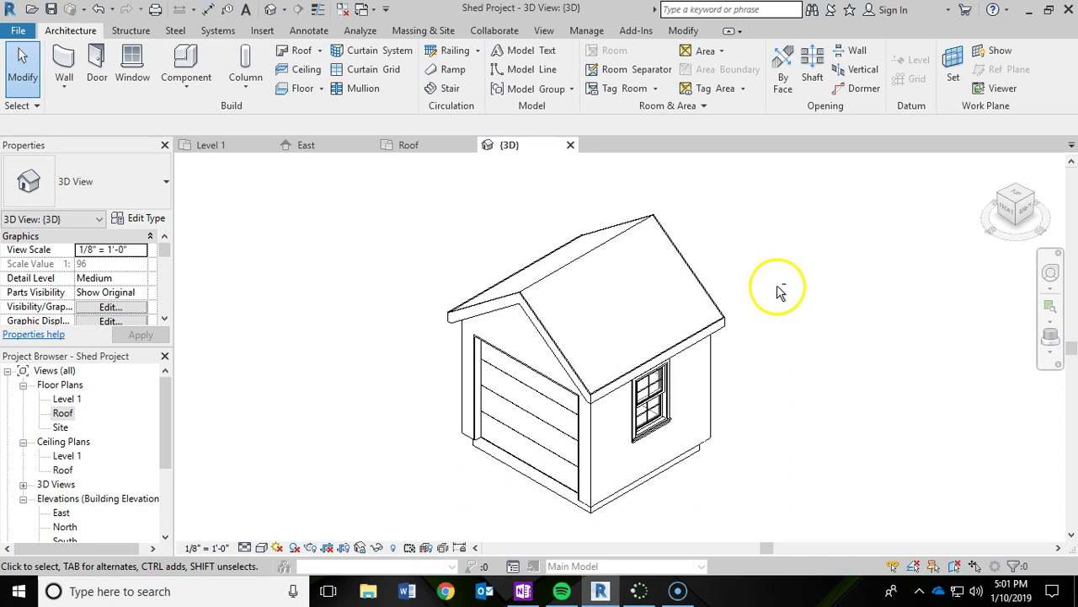
# Attach the top of the rear gable-end wall, opposite the garage door, to the roof
pyautogui.keyDown('shift'); pyautogui.moveTo(778, 289); pyautogui.dragTo(568, 249, button='middle'); pyautogui.keyUp('shift')
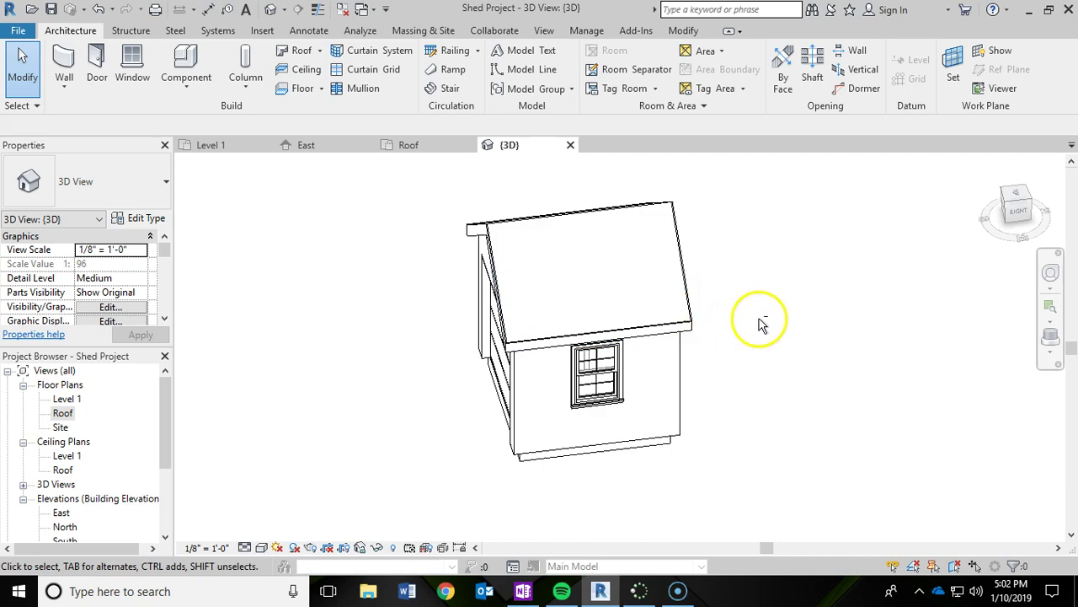
pyautogui.keyDown('shift'); pyautogui.moveTo(774, 327); pyautogui.dragTo(553, 221, button='middle'); pyautogui.keyUp('shift')
pyautogui.keyDown('shift'); pyautogui.moveTo(659, 329); pyautogui.dragTo(630, 257, button='middle'); pyautogui.keyUp('shift')
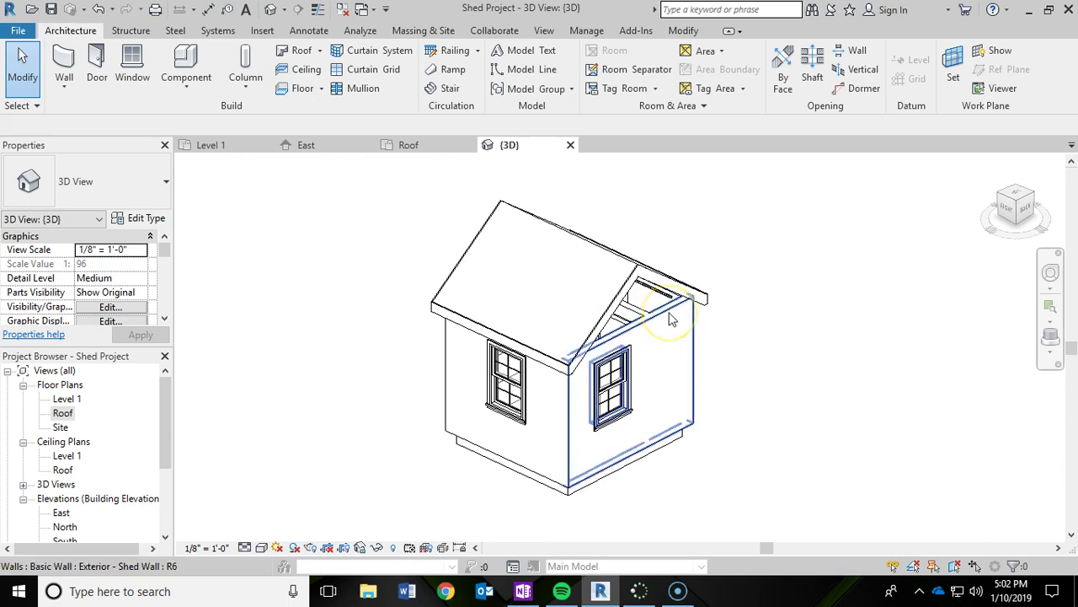
pyautogui.click(671, 319)
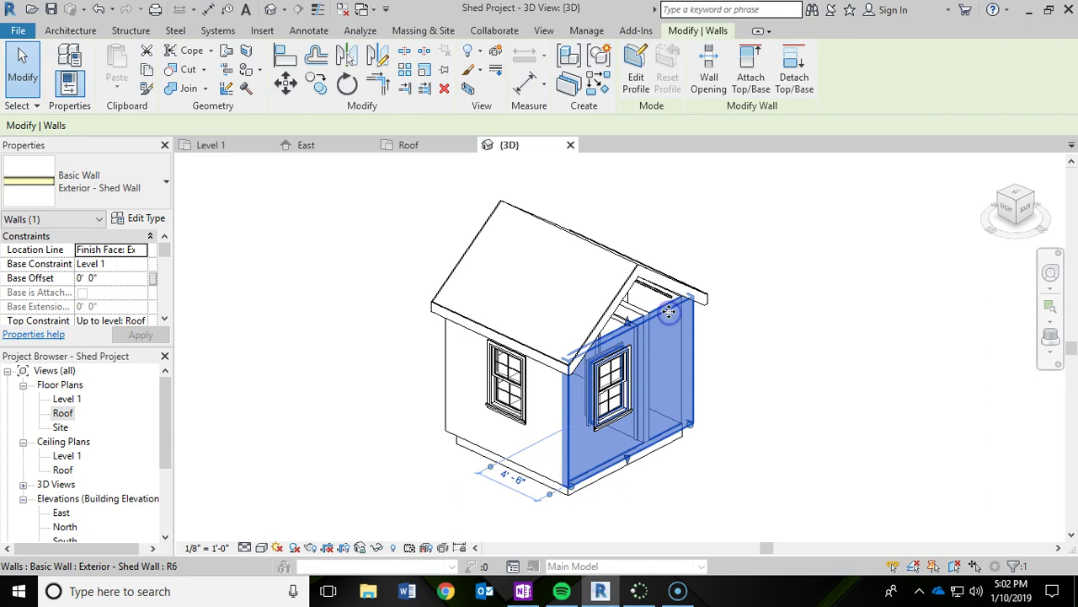
pyautogui.click(750, 74)
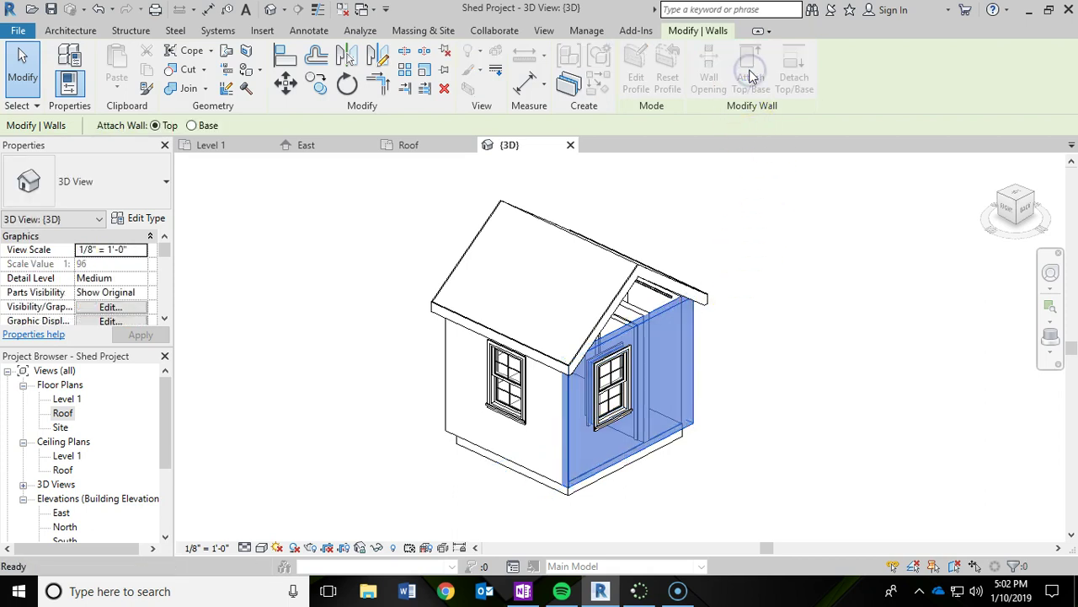
pyautogui.click(642, 272)
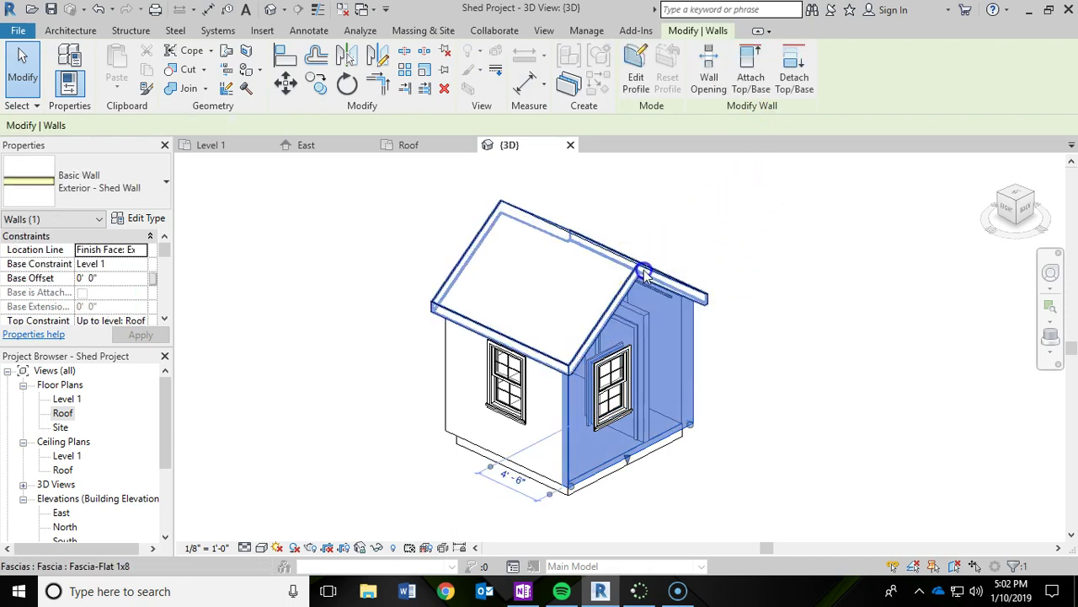
pyautogui.click(886, 319)
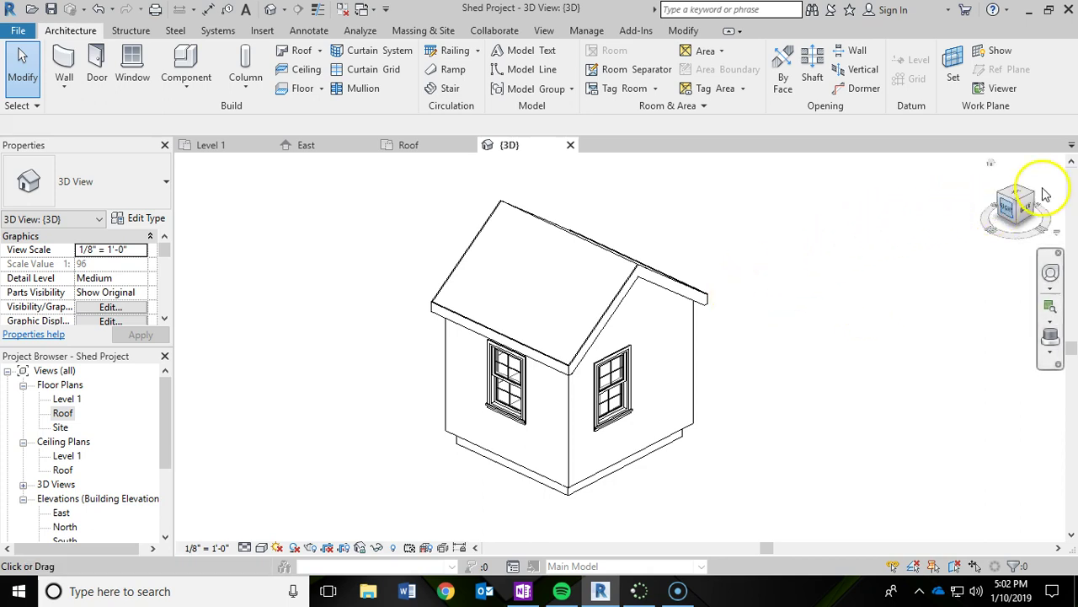
# Return the 3D view to its home orientation, showing the garage door side up close, and save the project
pyautogui.click(992, 167)
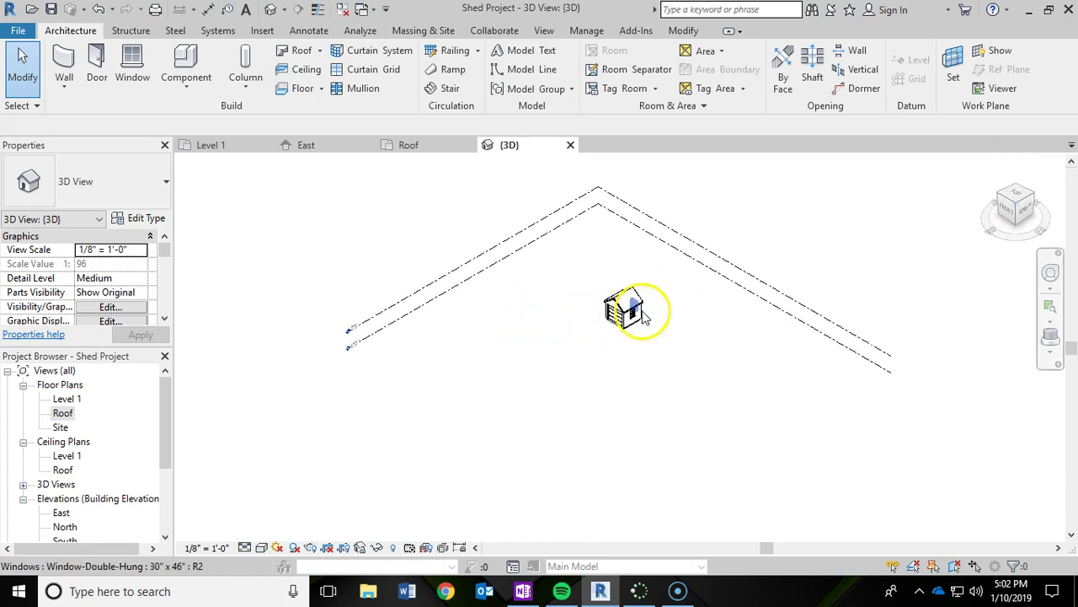
pyautogui.scroll(5, 625, 311)
pyautogui.scroll(4, 625, 312)
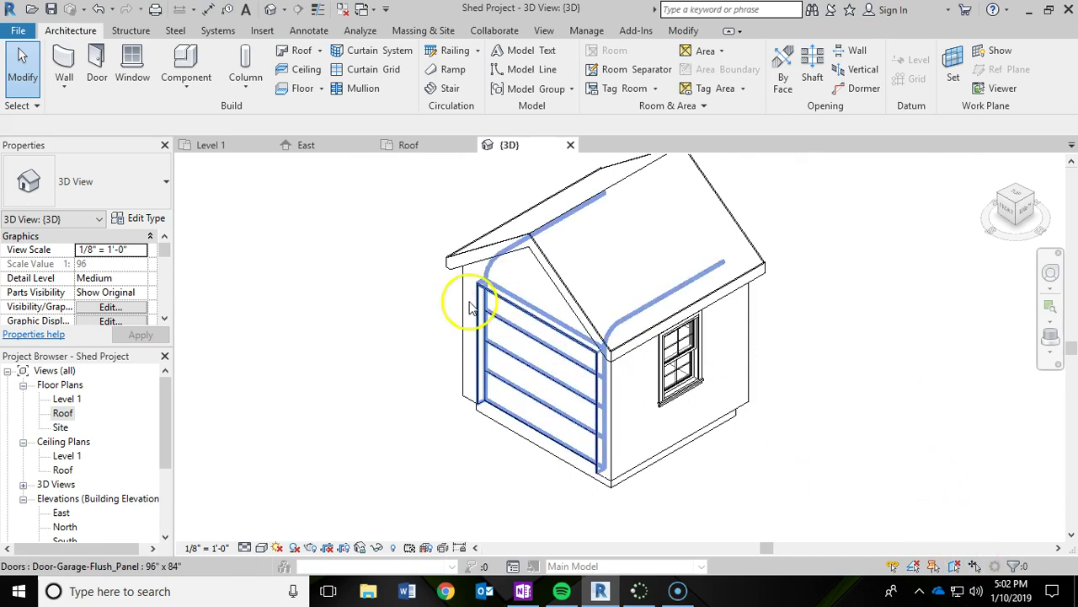
pyautogui.click(52, 9)
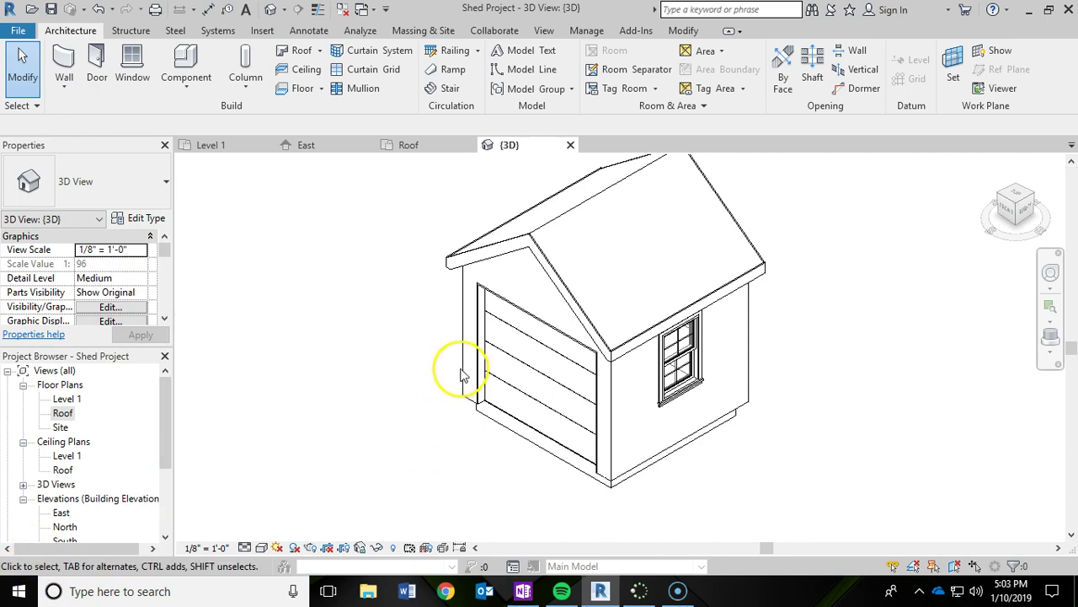
# Place a Bevel 5" x 5" roof gutter along the fascia's upper edge at the eave above the window wall beside the garage door
pyautogui.click(321, 51)
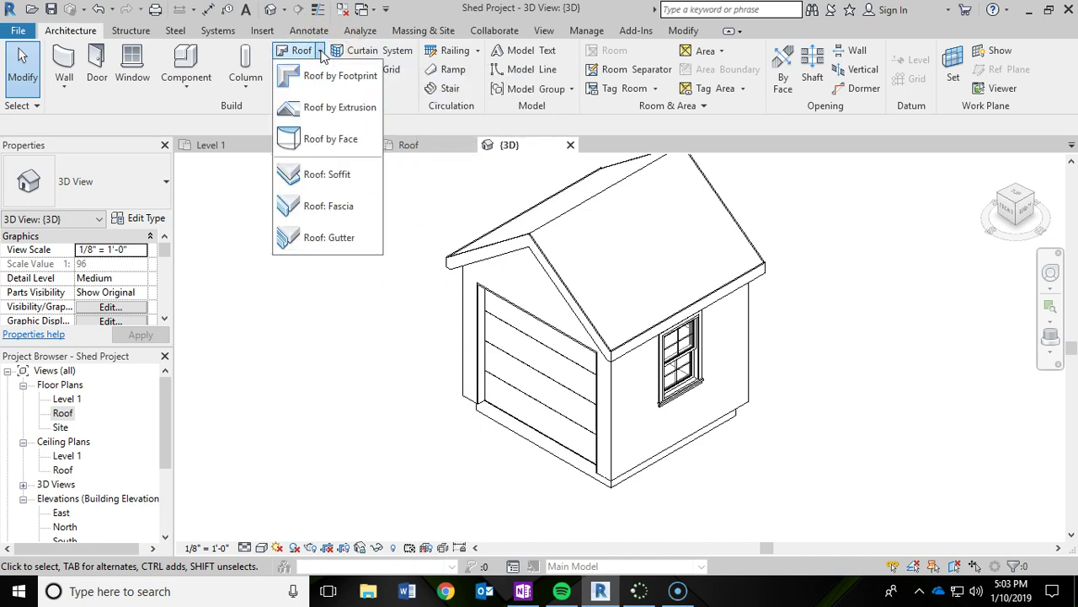
pyautogui.click(325, 238)
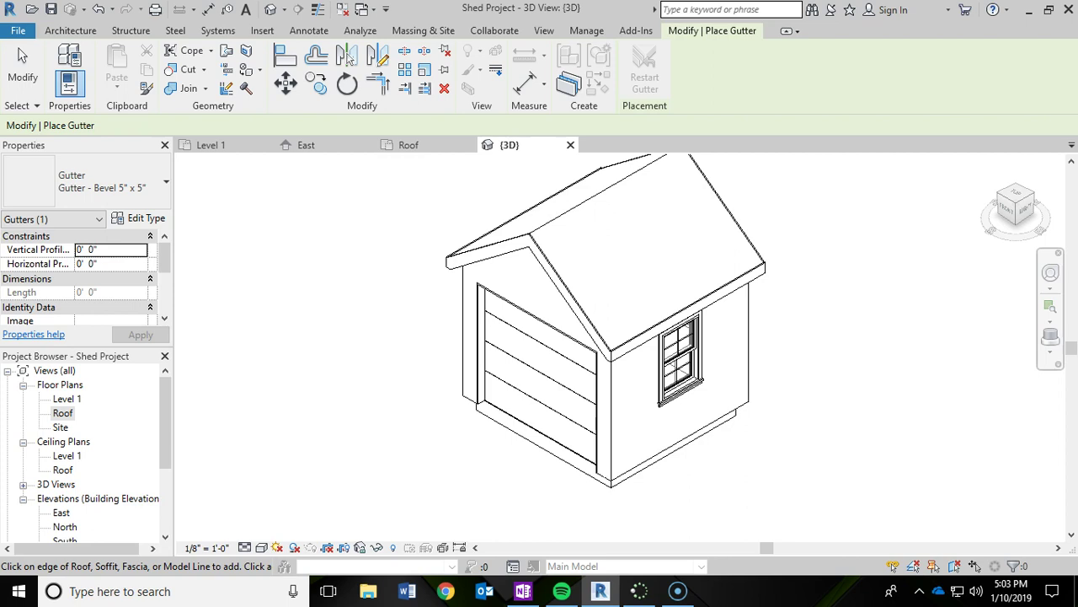
pyautogui.scroll(3, 630, 339)
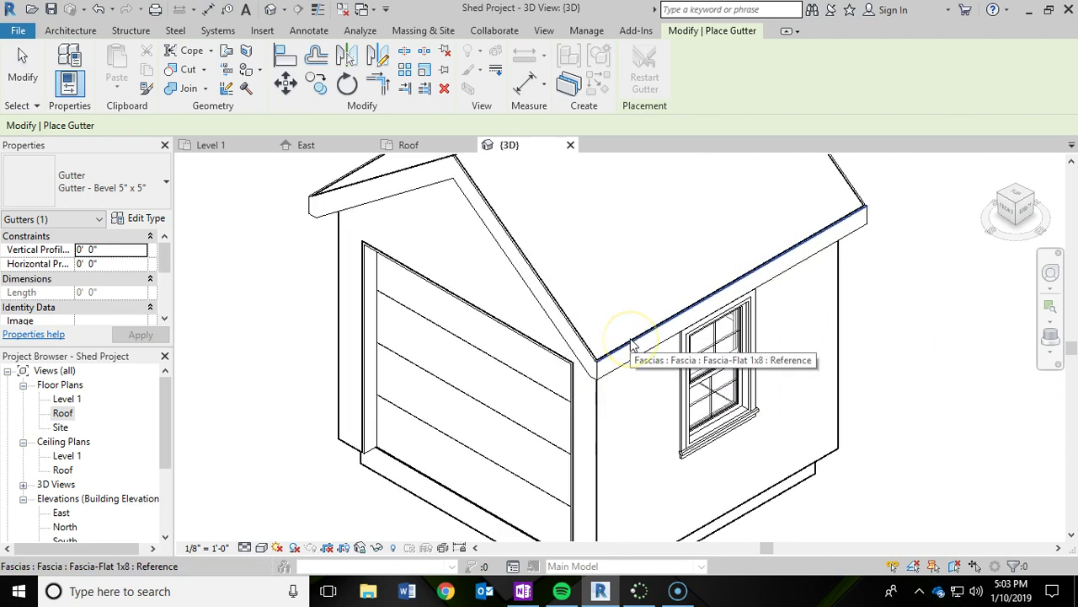
pyautogui.scroll(2, 634, 345)
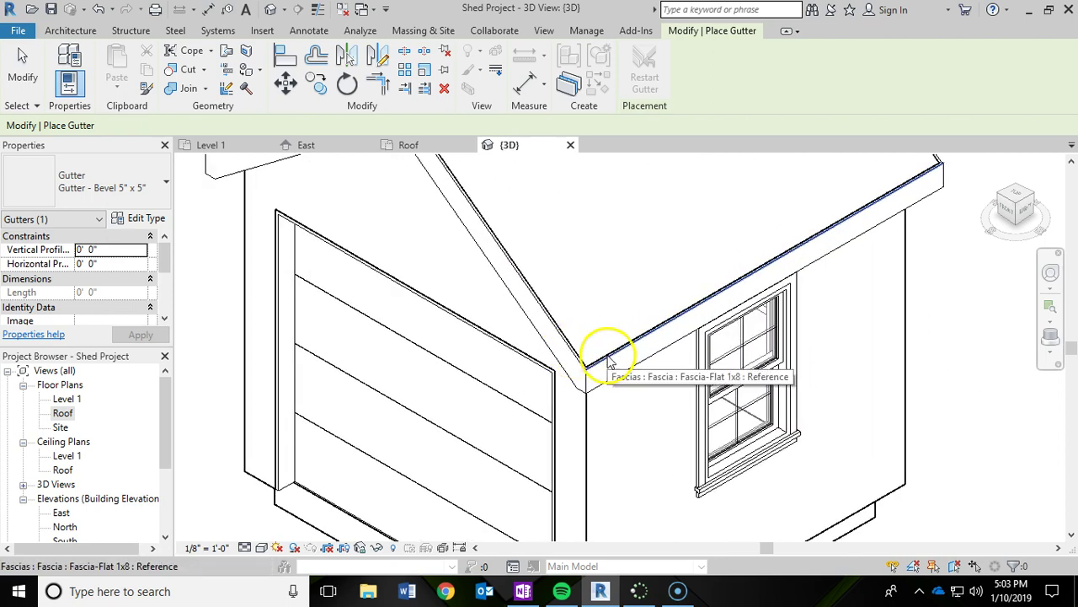
pyautogui.click(609, 360)
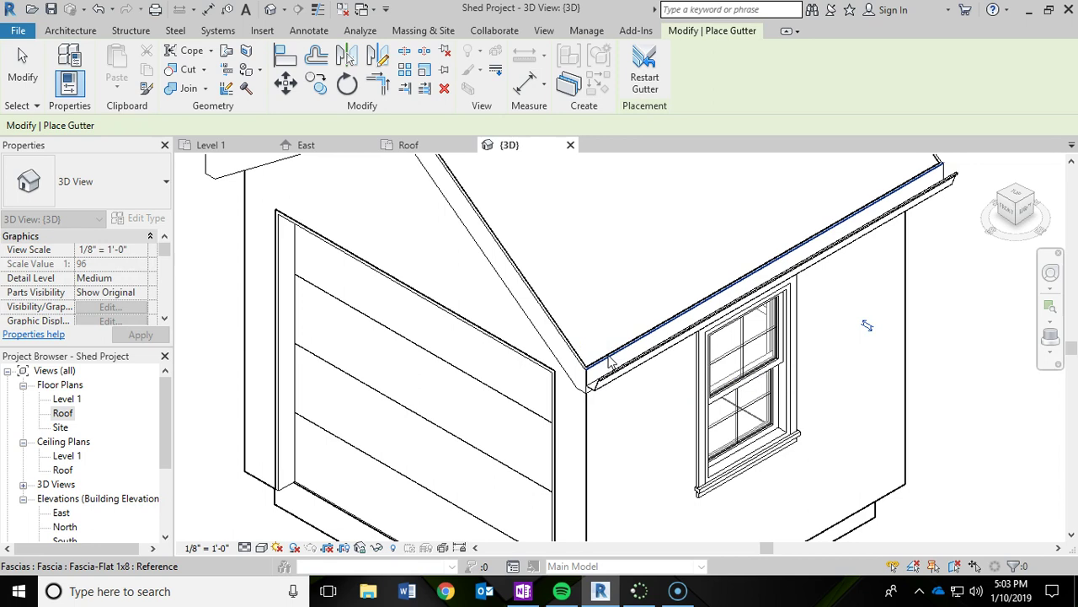
pyautogui.click(686, 329)
pyautogui.click(906, 200)
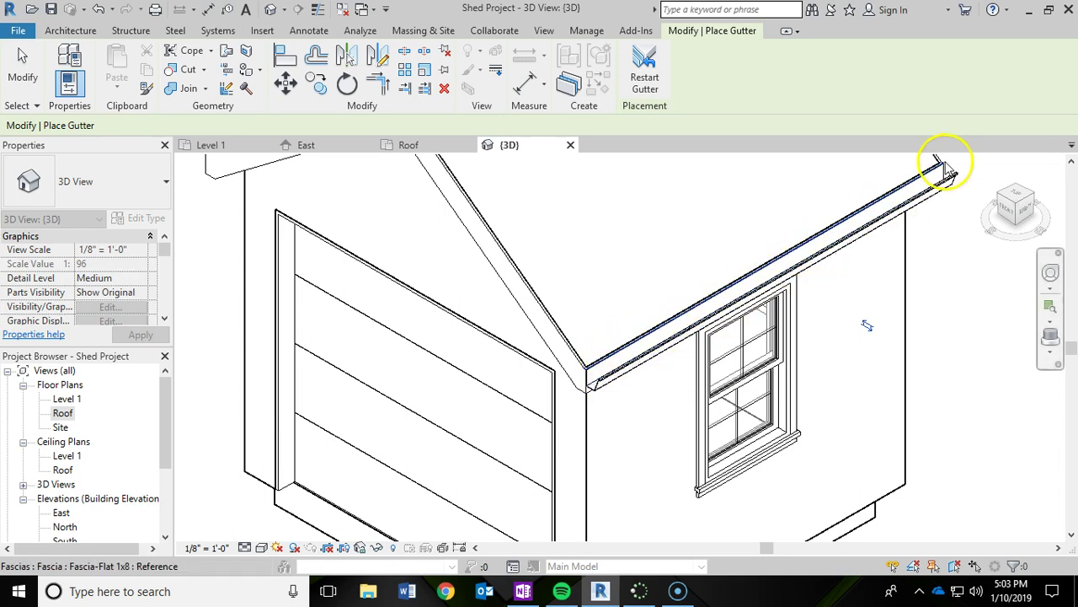
# Add the same gutter along the fascia at the opposite eave, and end gutter placement
pyautogui.scroll(-1, 674, 455)
pyautogui.scroll(-2, 672, 434)
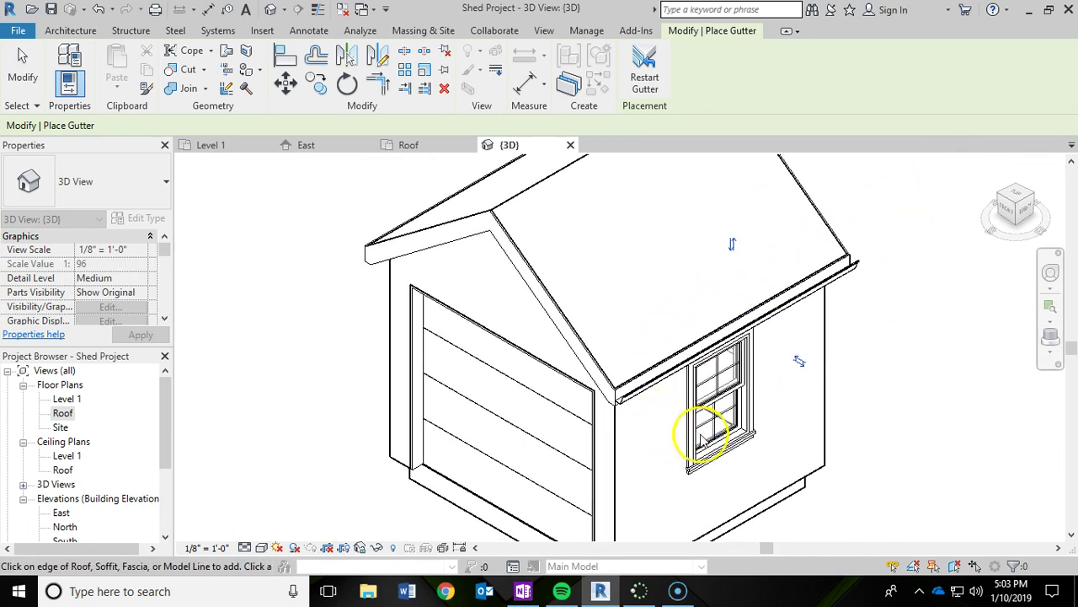
pyautogui.keyDown('shift'); pyautogui.moveTo(380, 431); pyautogui.dragTo(543, 251, button='middle'); pyautogui.keyUp('shift')
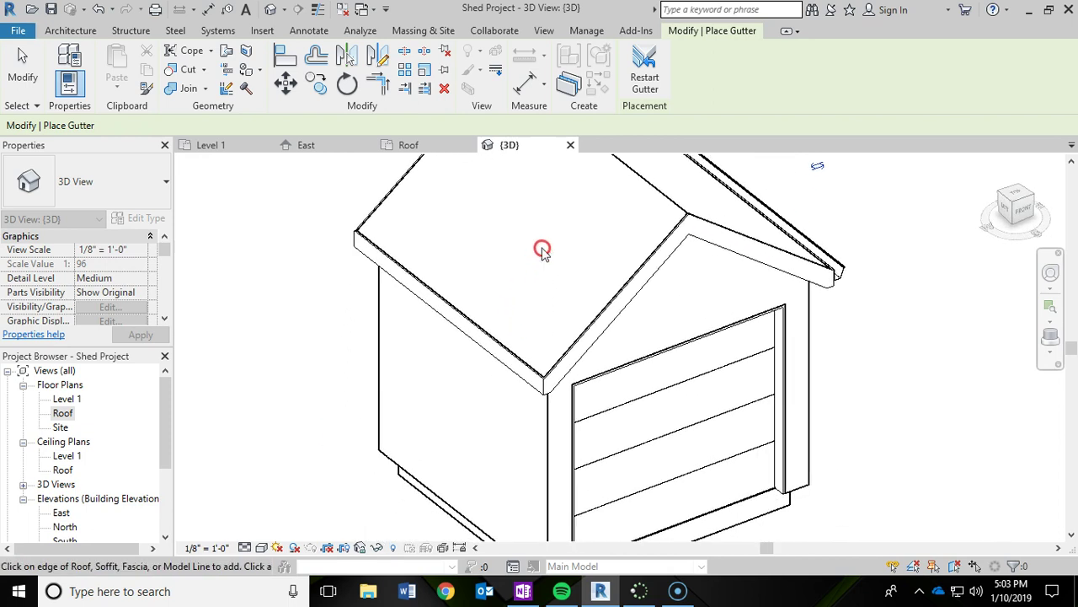
pyautogui.click(503, 348)
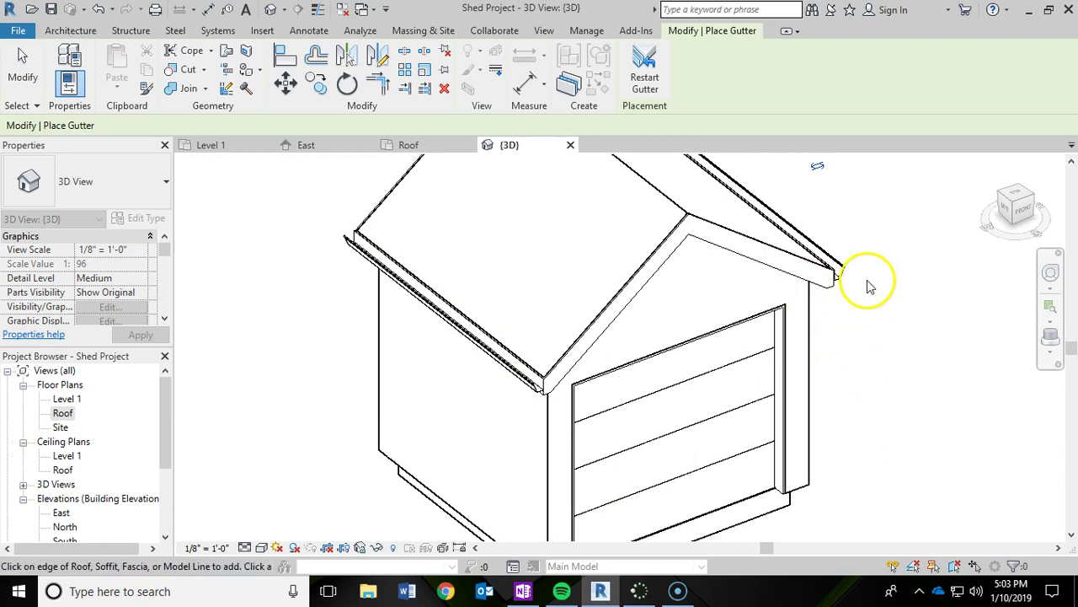
pyautogui.press('Return')
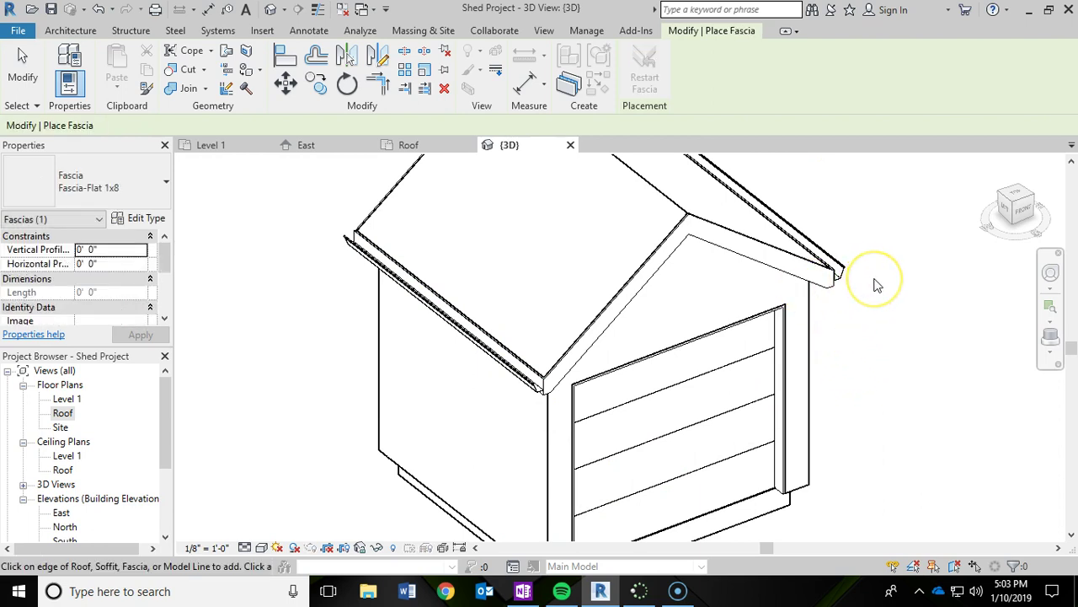
pyautogui.press('Escape')
pyautogui.press('Escape')
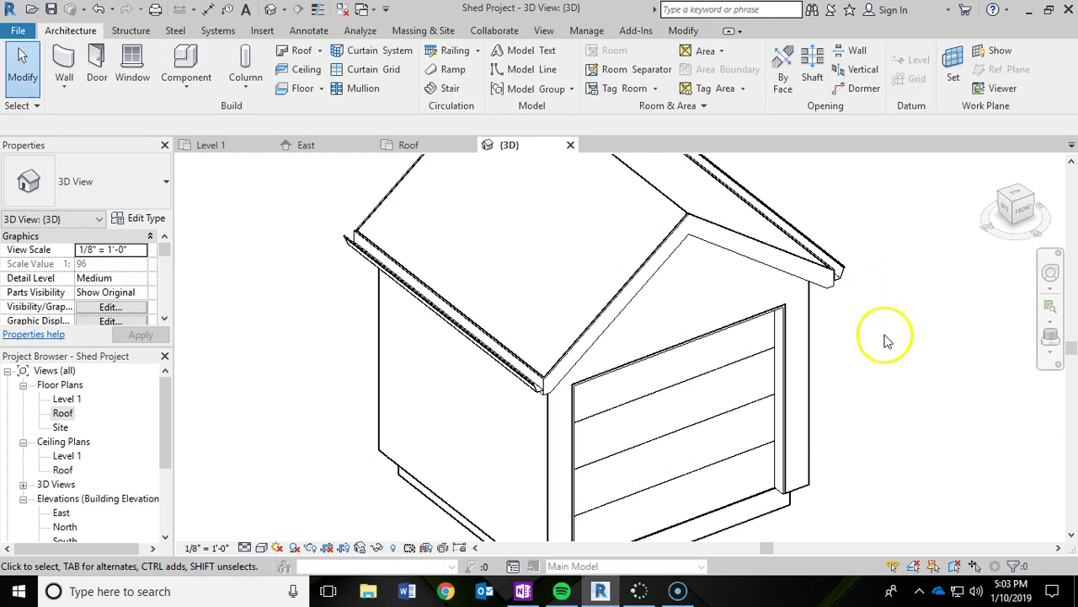
# Reset the 3D view to its home orientation and examine the whole shed with both gutters
pyautogui.click(994, 165)
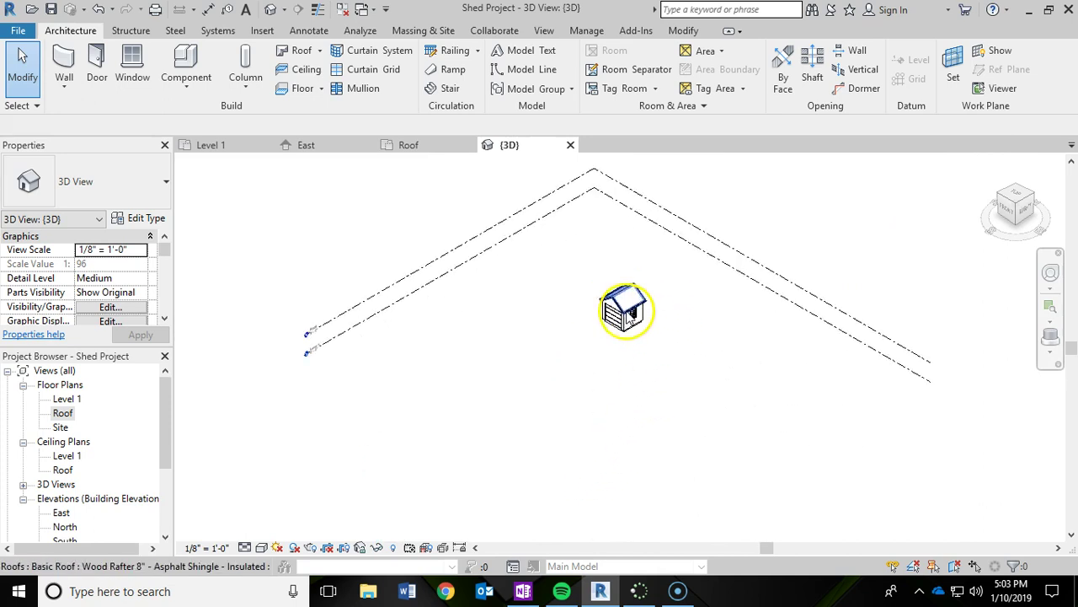
pyautogui.scroll(10, 627, 313)
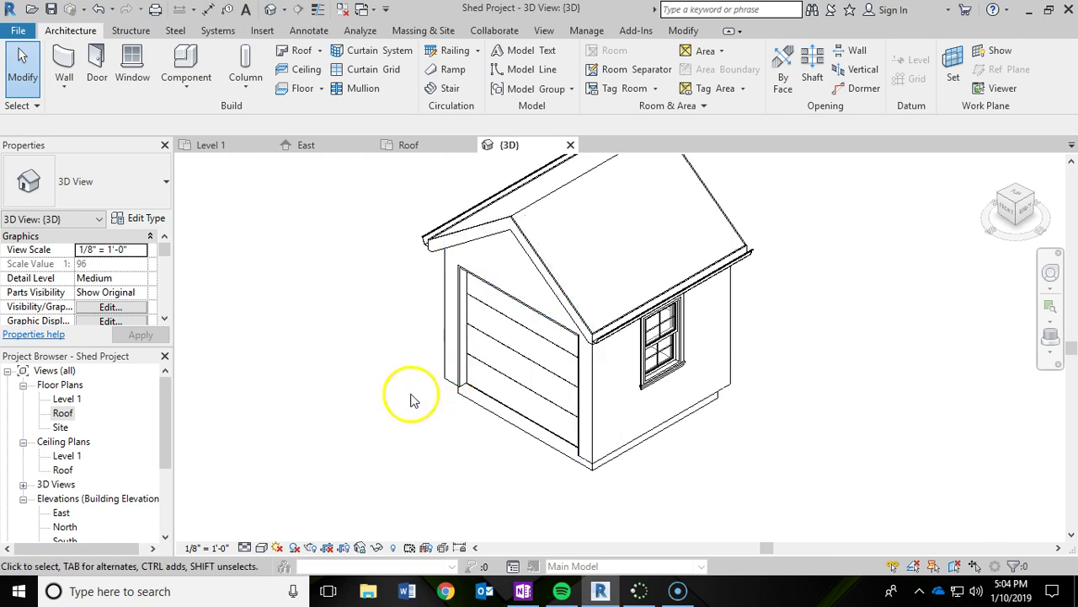
pyautogui.moveTo(770, 342); pyautogui.dragTo(741, 402, button='middle')
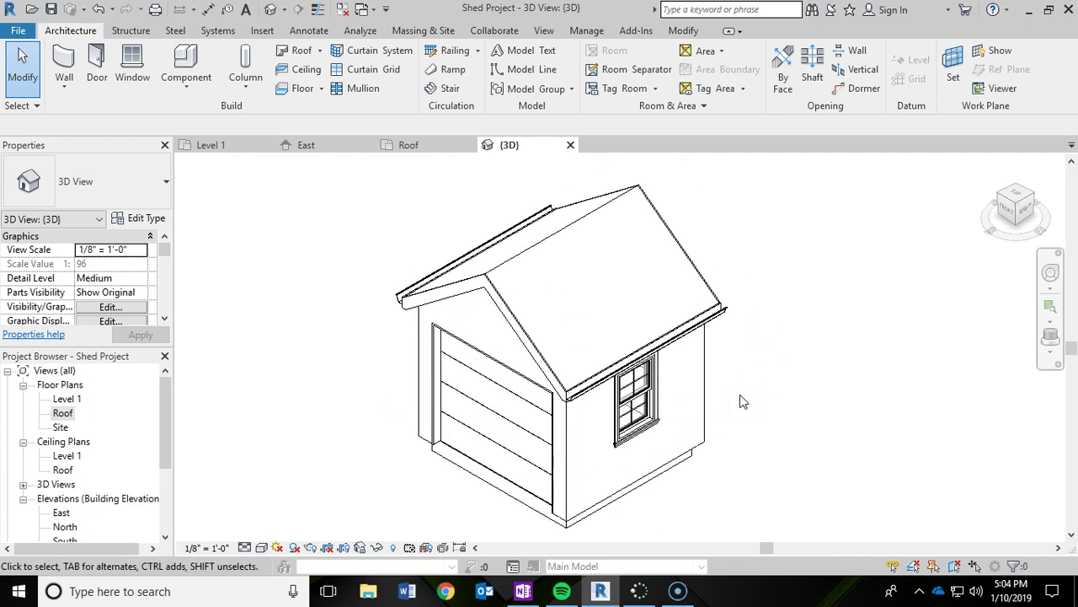